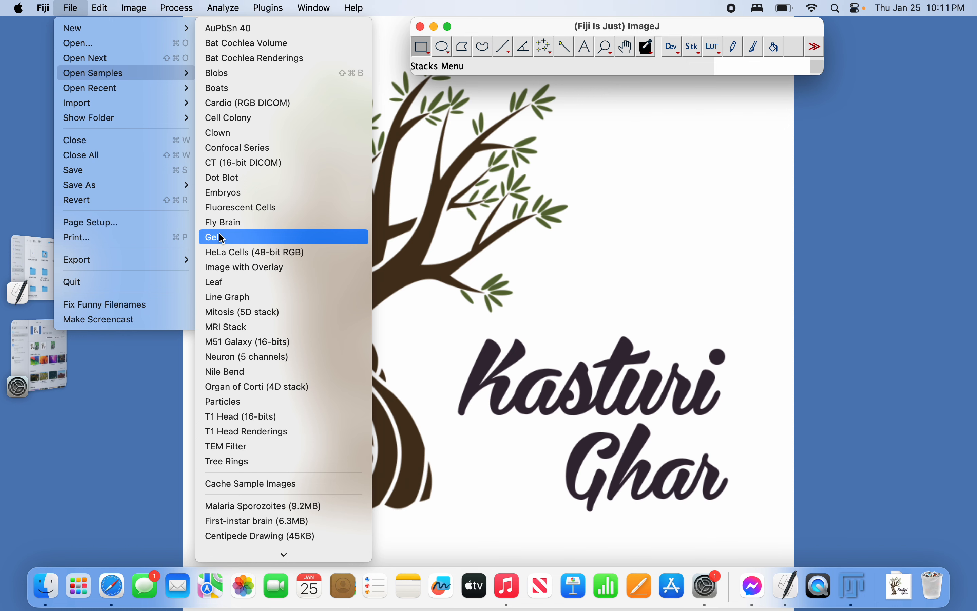
Open the Gel sample (gel.gif) and place a 43×38 rectangle over the first lane's main band.
click(223, 240)
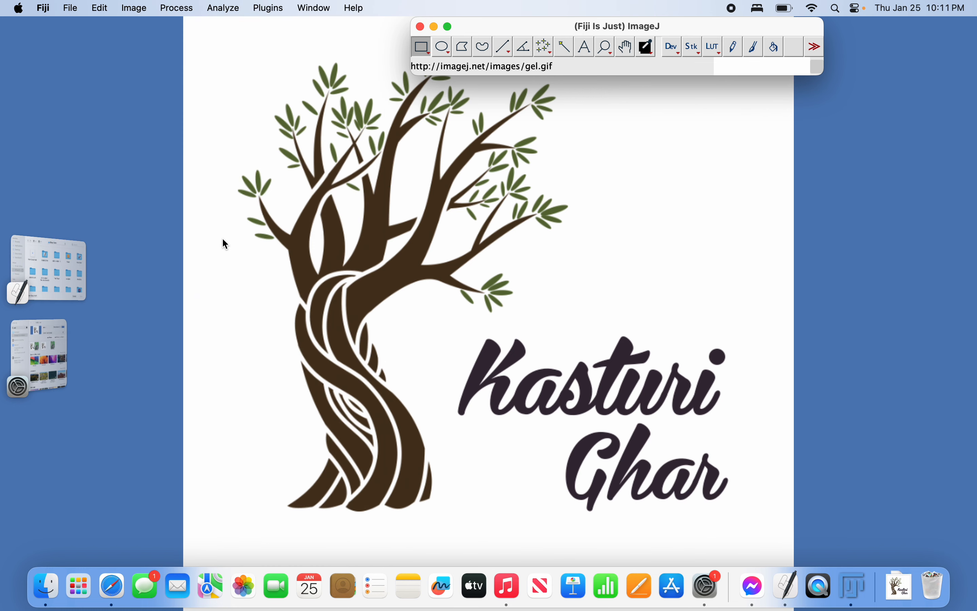
drag(534, 93, 263, 102)
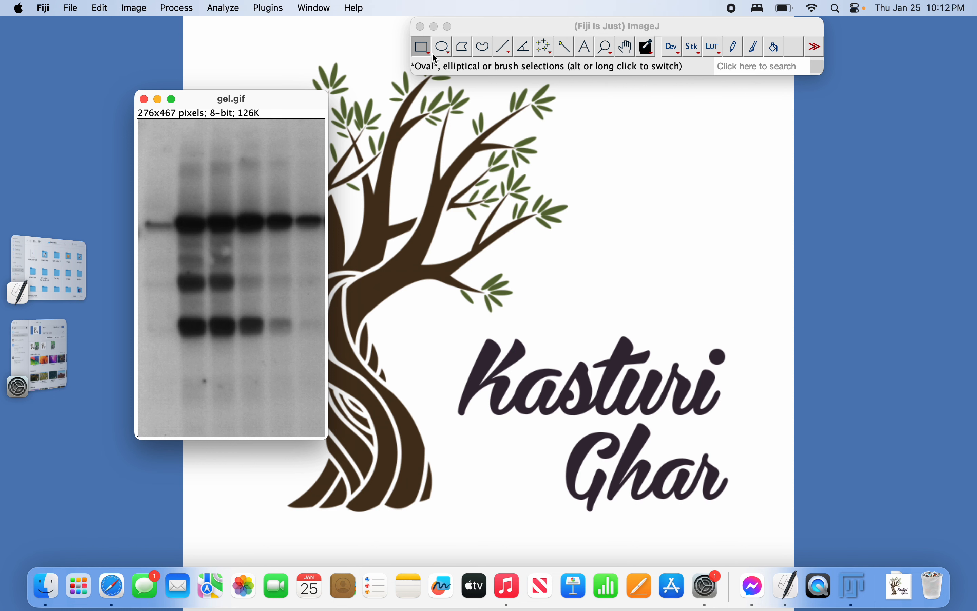
click(423, 50)
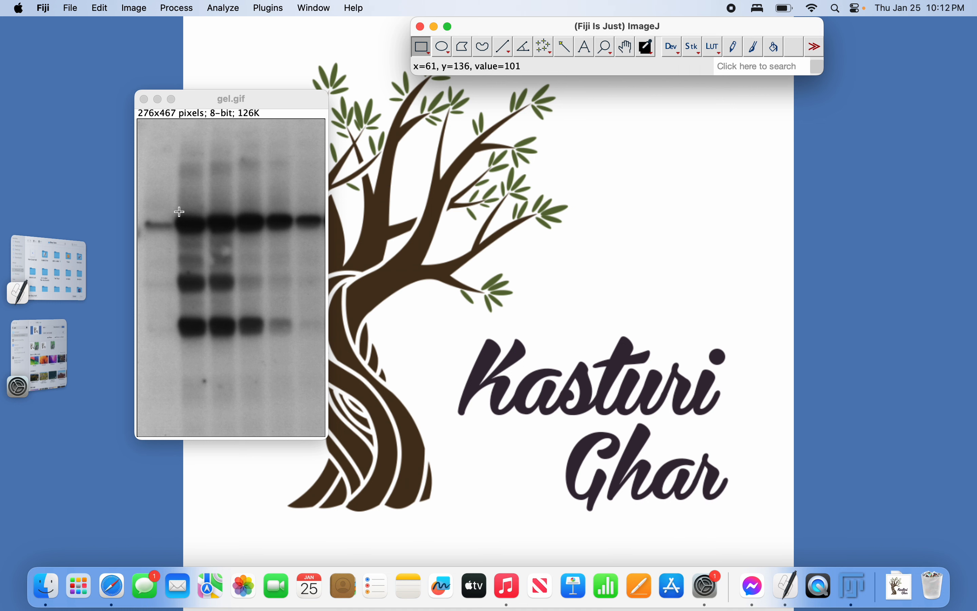
drag(176, 212, 208, 242)
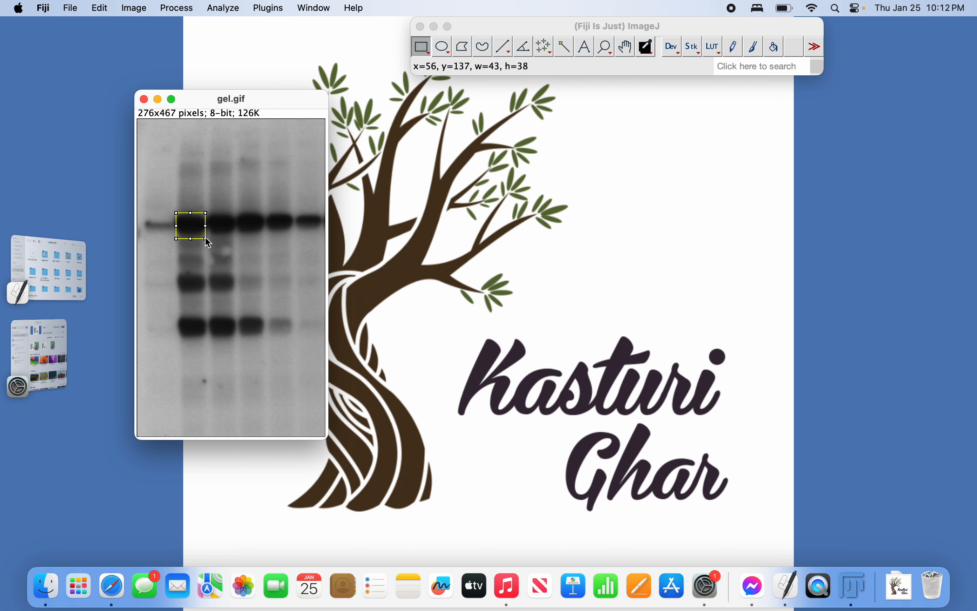
mouse_move(194, 233)
mouse_down()
mouse_move(315, 233)
mouse_move(197, 236)
mouse_up()
Mark the rectangle as gel lane 1, then move it over and mark lane 2.
click(221, 9)
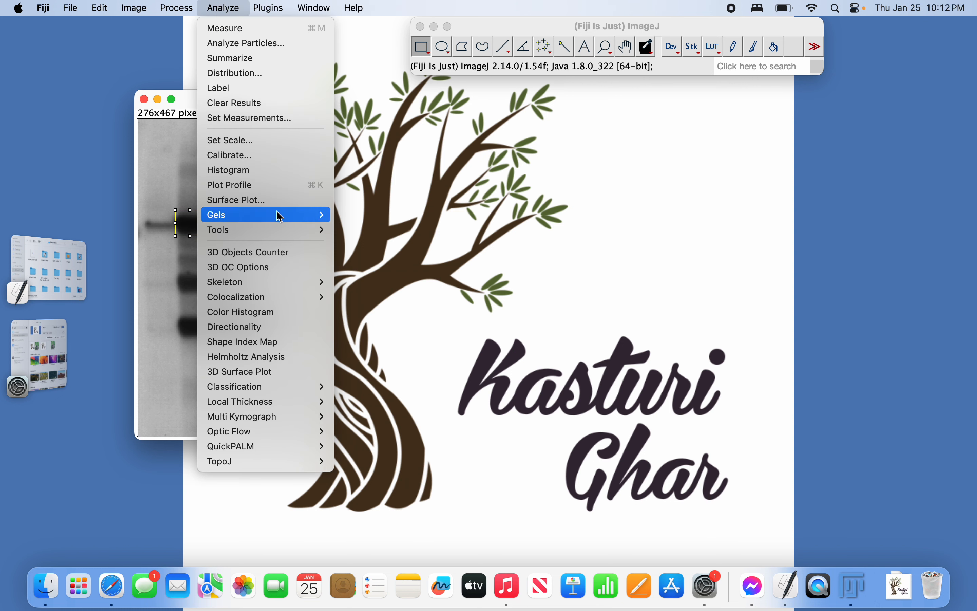
mouse_move(291, 223)
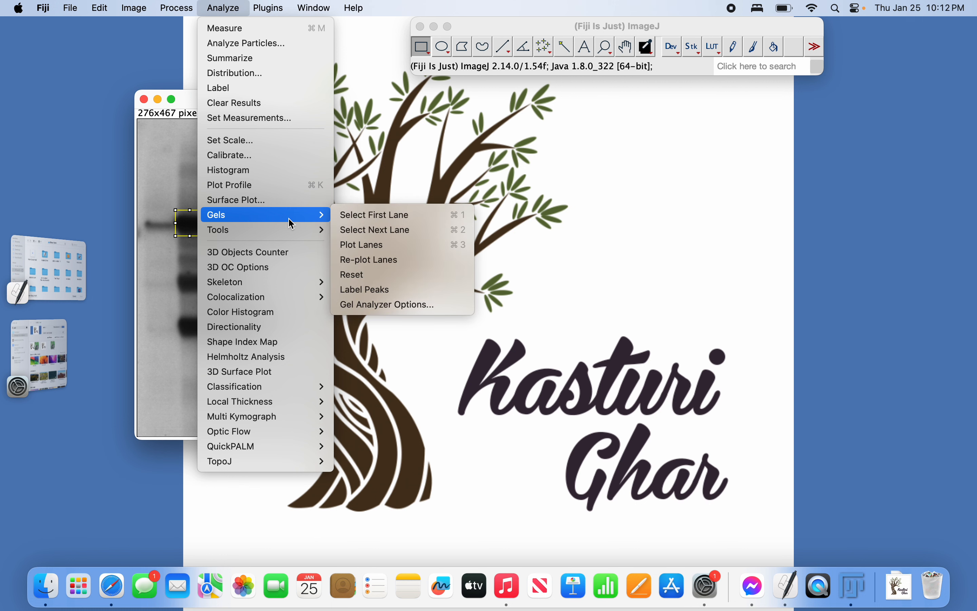
click(361, 219)
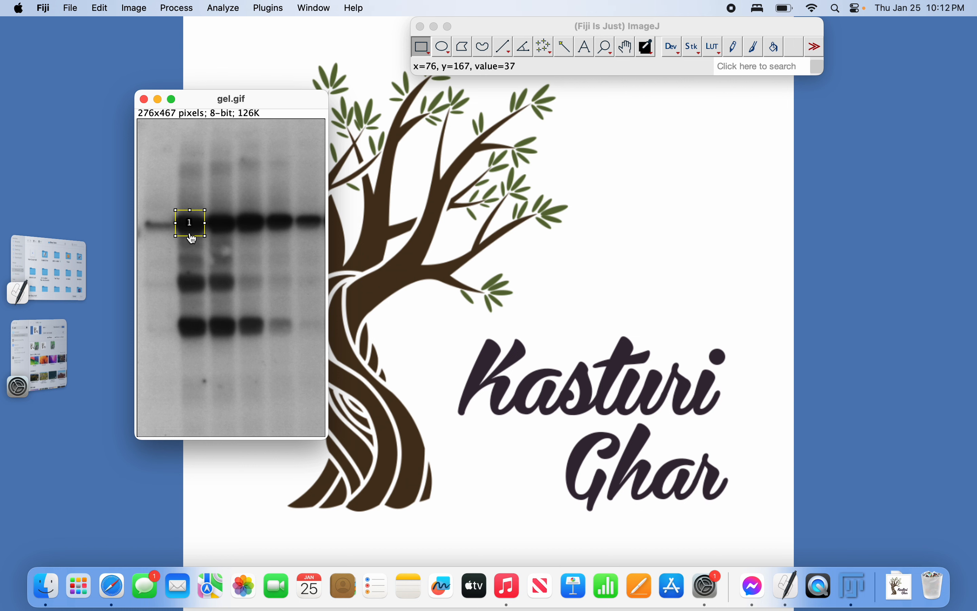
drag(193, 235, 223, 235)
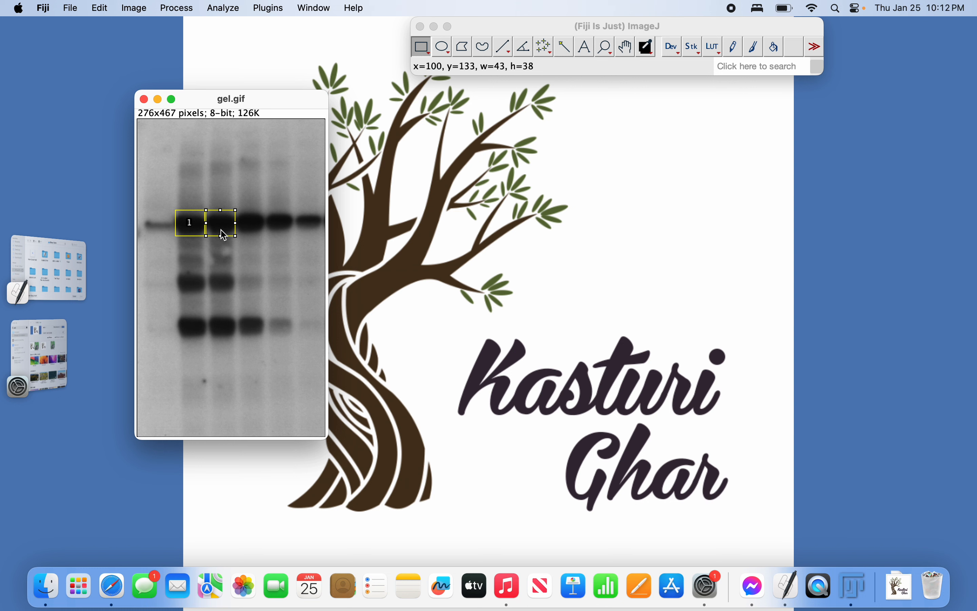
click(224, 9)
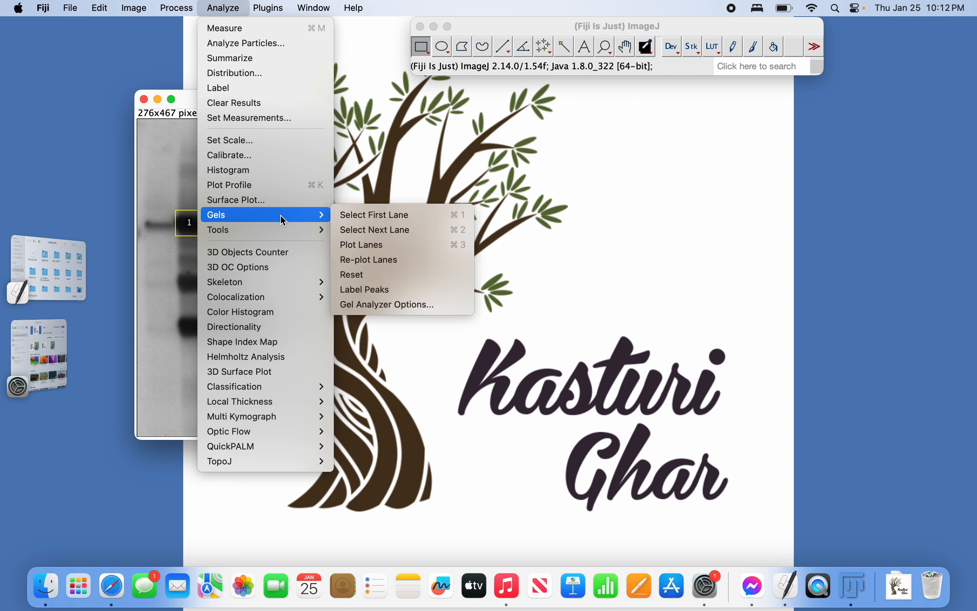
click(354, 231)
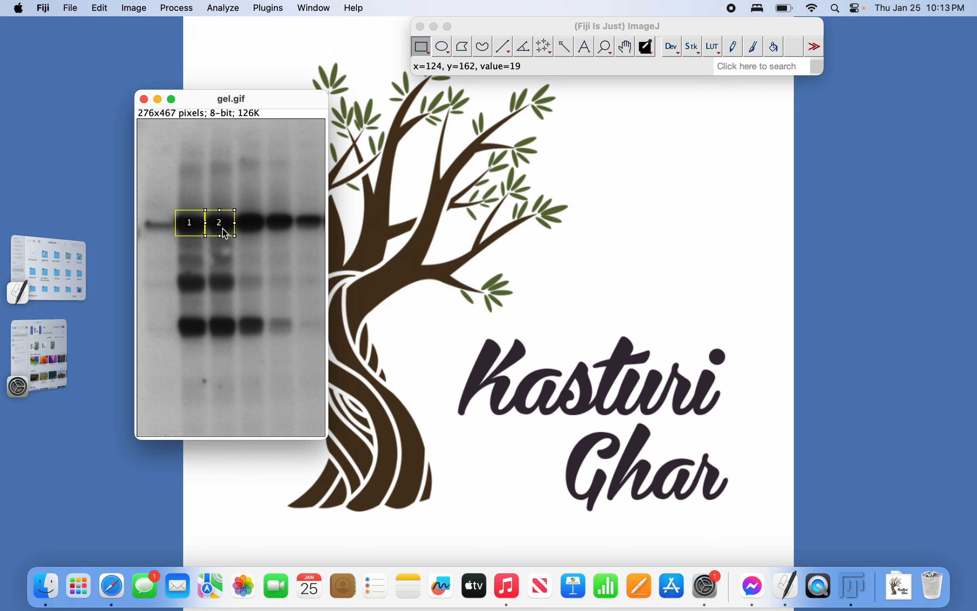
Shift the rectangle across and mark lanes 3, 4 and 5 as next lanes.
drag(225, 234, 251, 227)
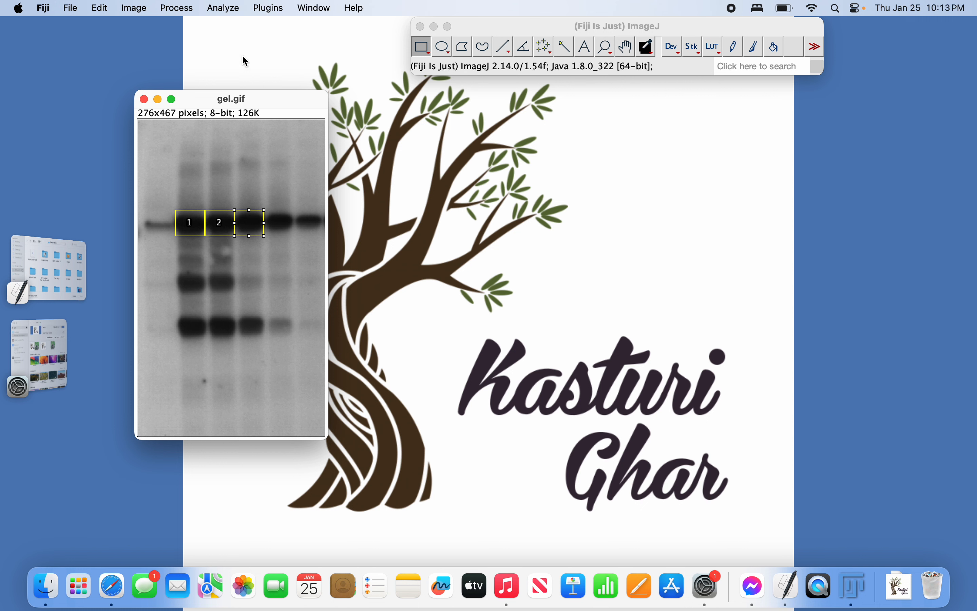
click(212, 8)
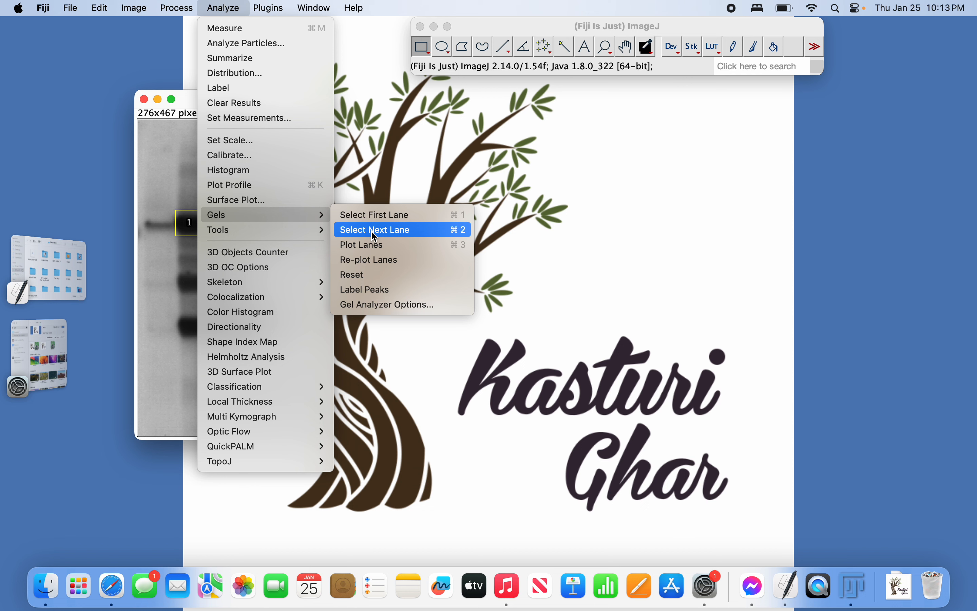
click(442, 234)
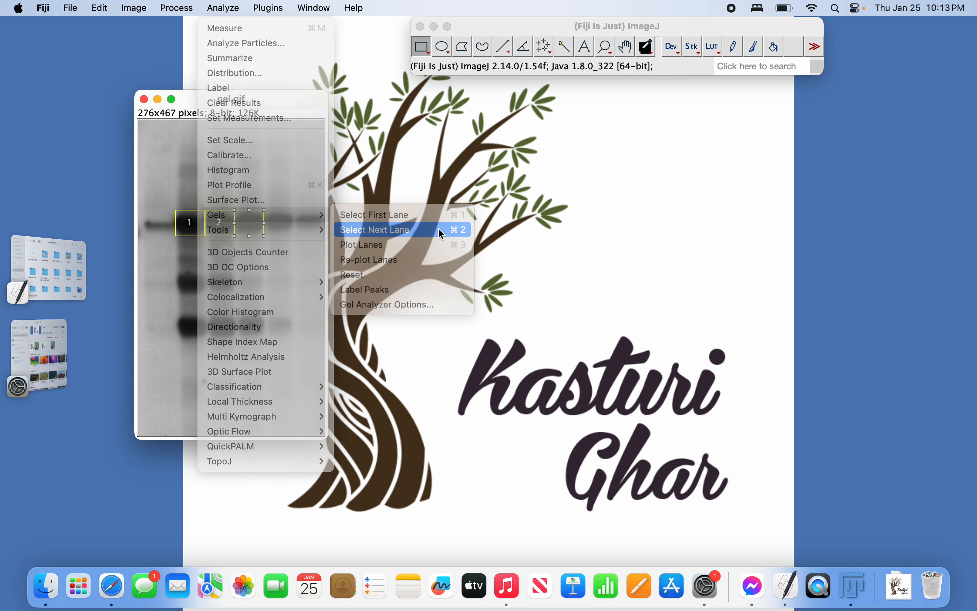
drag(256, 233, 288, 236)
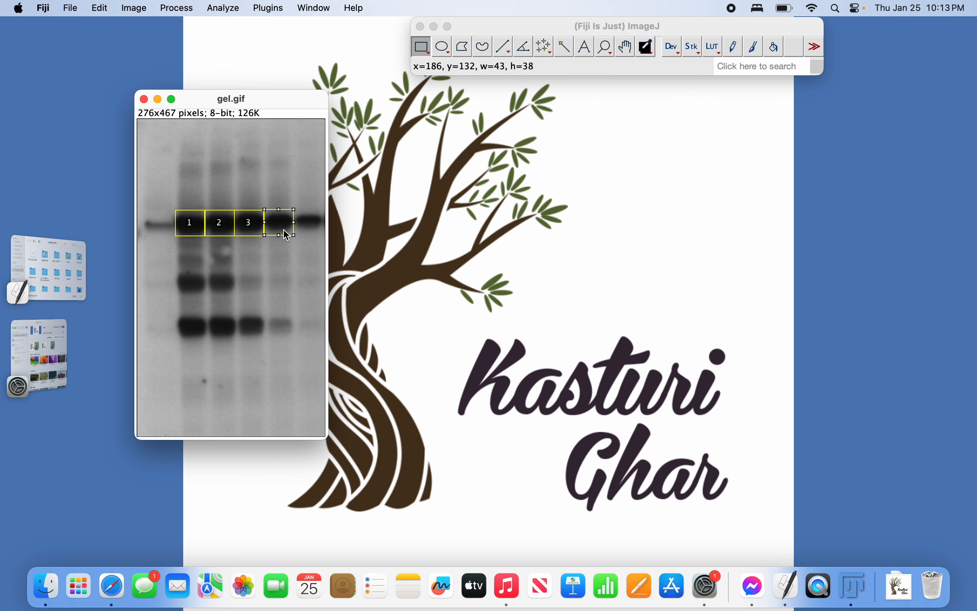
key(2)
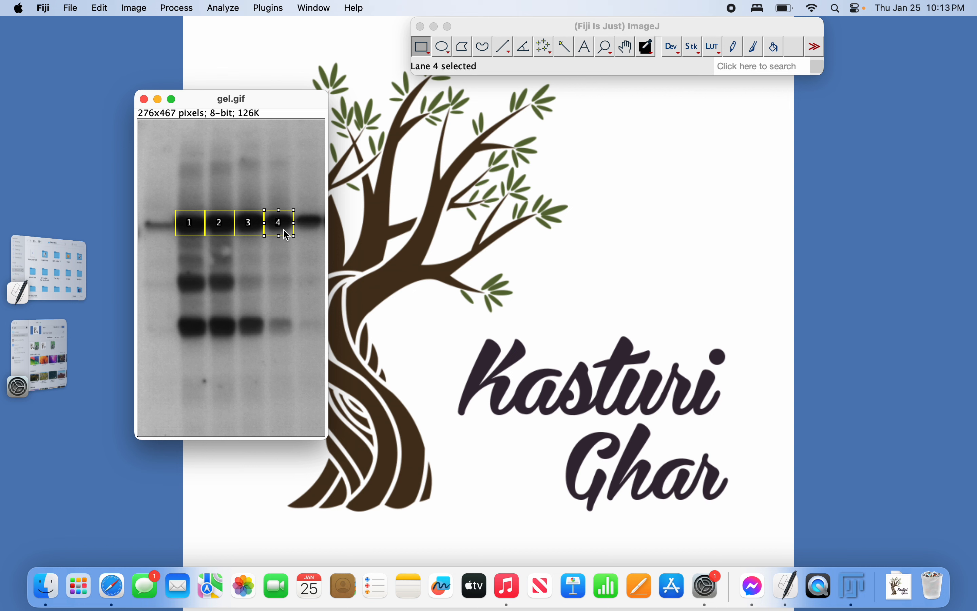
drag(287, 236, 317, 236)
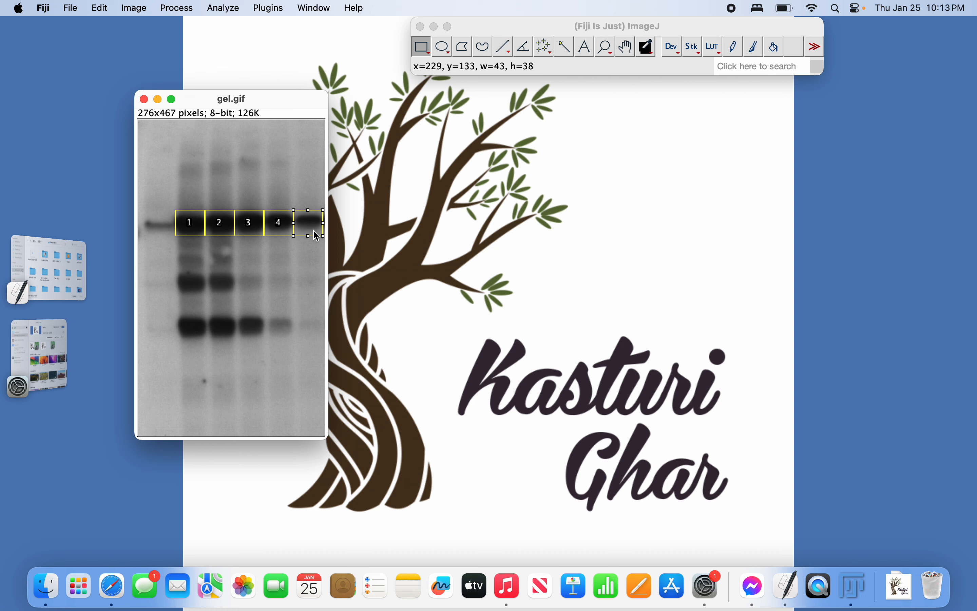
key(2)
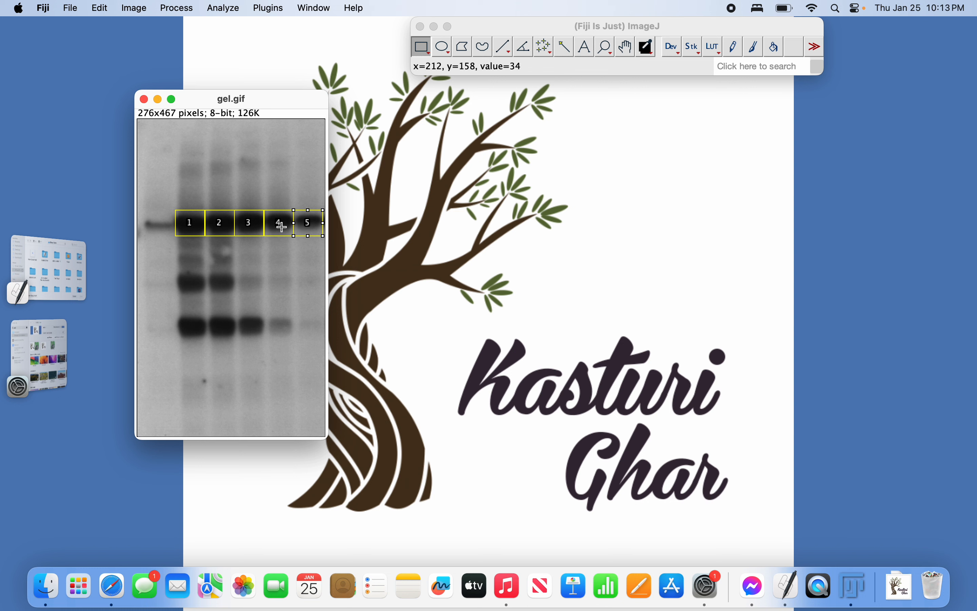
Plot the intensity profiles of lanes 1–5 and drag the Plots of gel window wider.
click(225, 10)
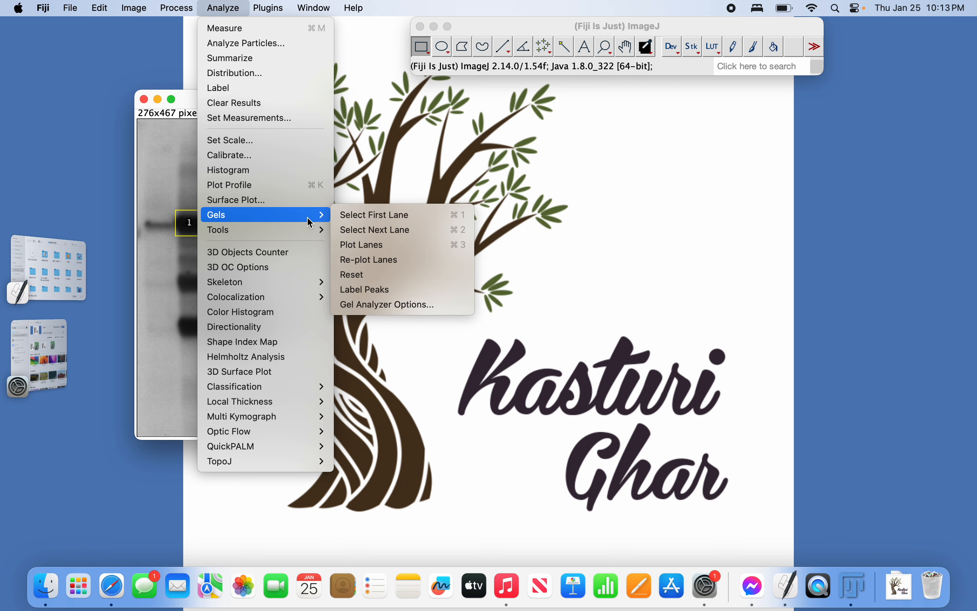
click(357, 244)
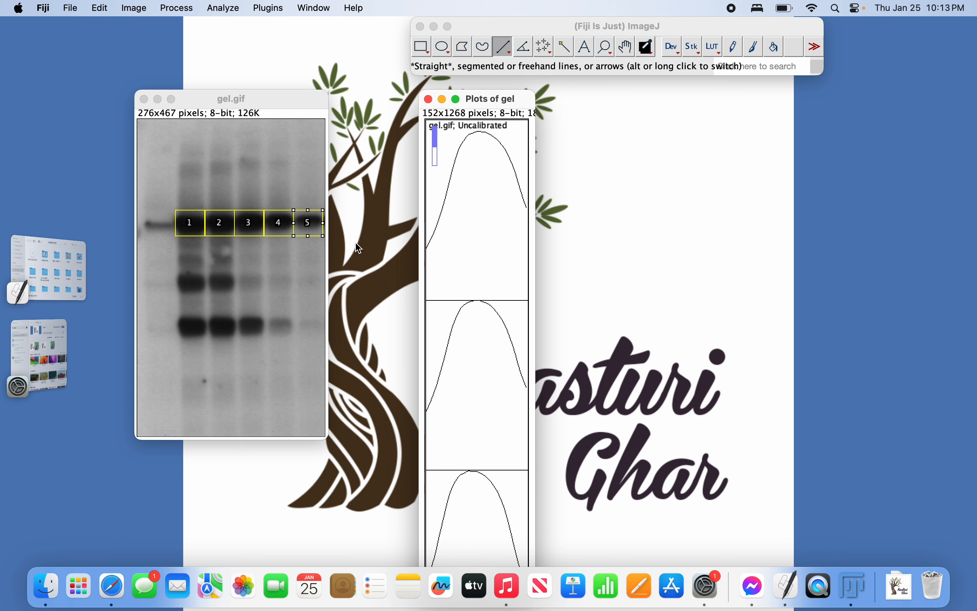
click(223, 8)
mouse_move(293, 216)
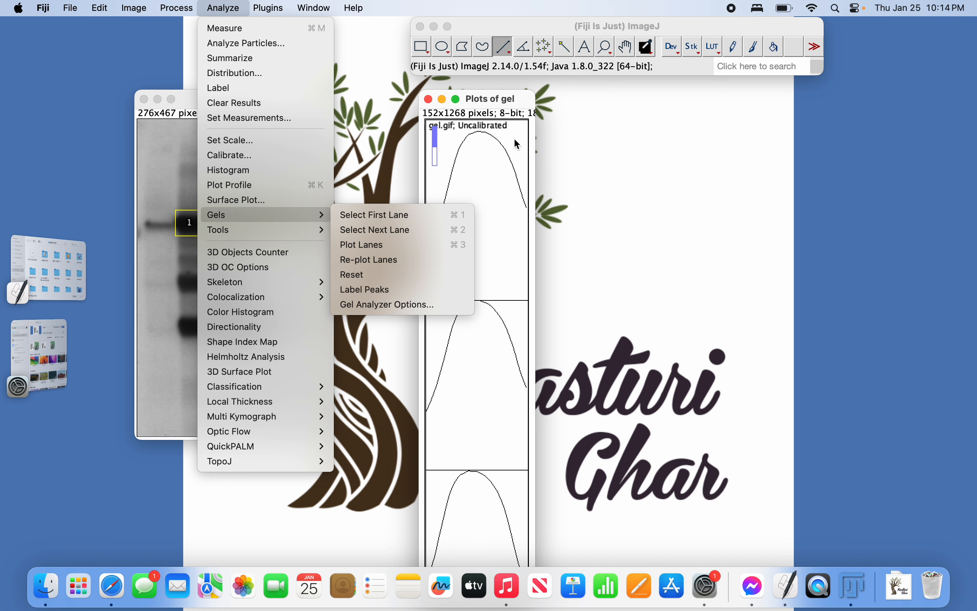
click(501, 103)
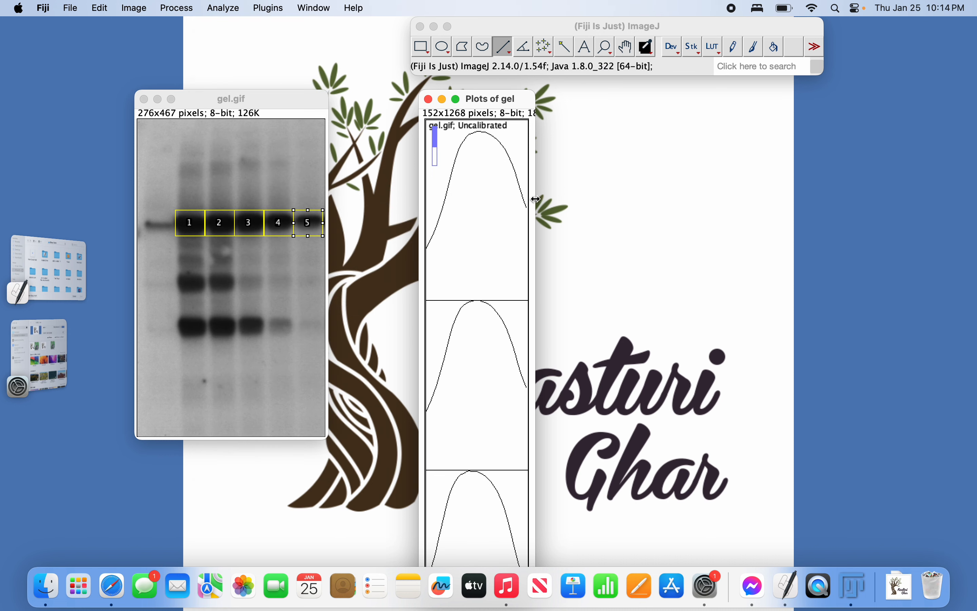
drag(536, 200, 792, 234)
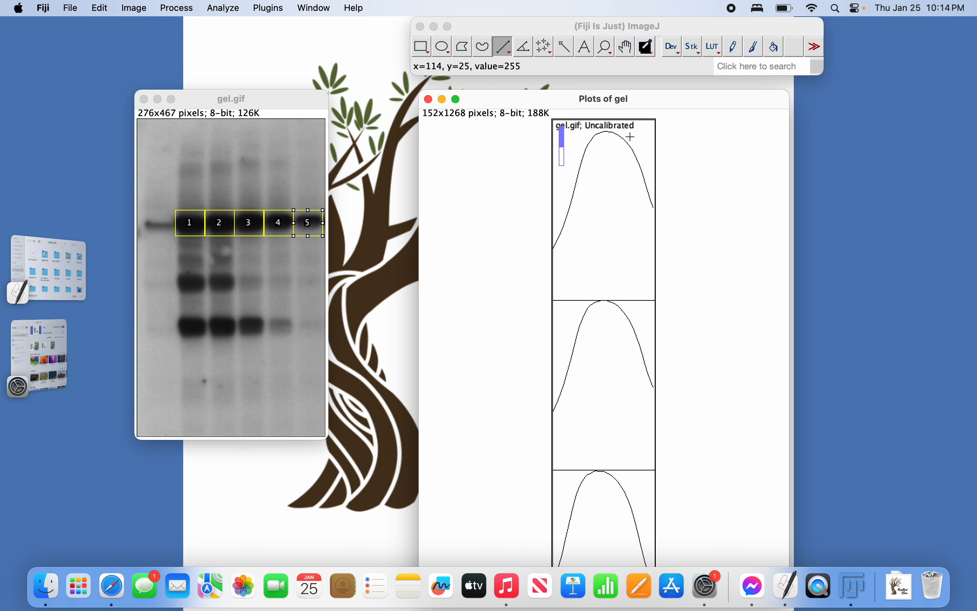
Draw straight baselines across the bases of the first three lane peaks.
click(506, 51)
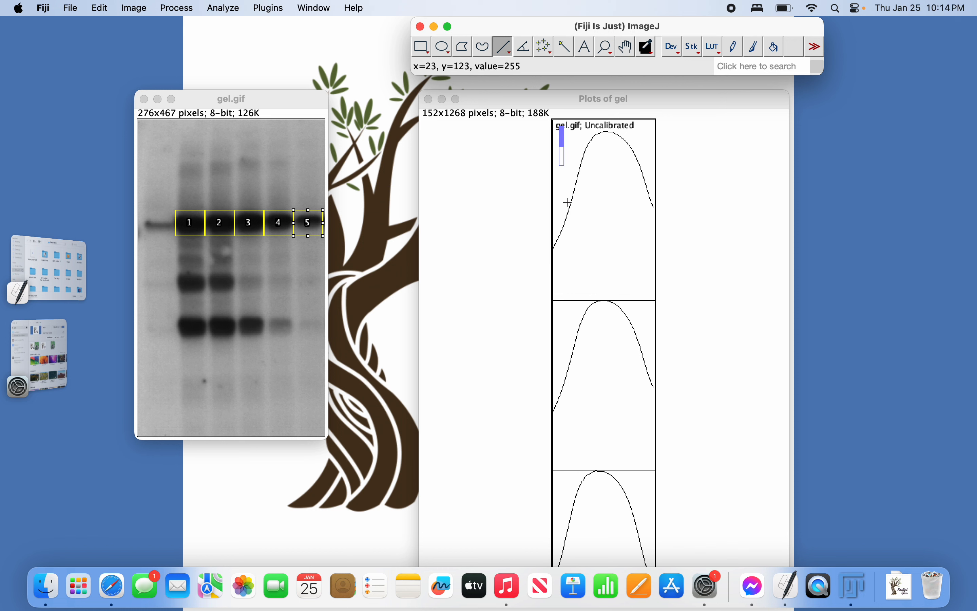
drag(568, 201, 655, 207)
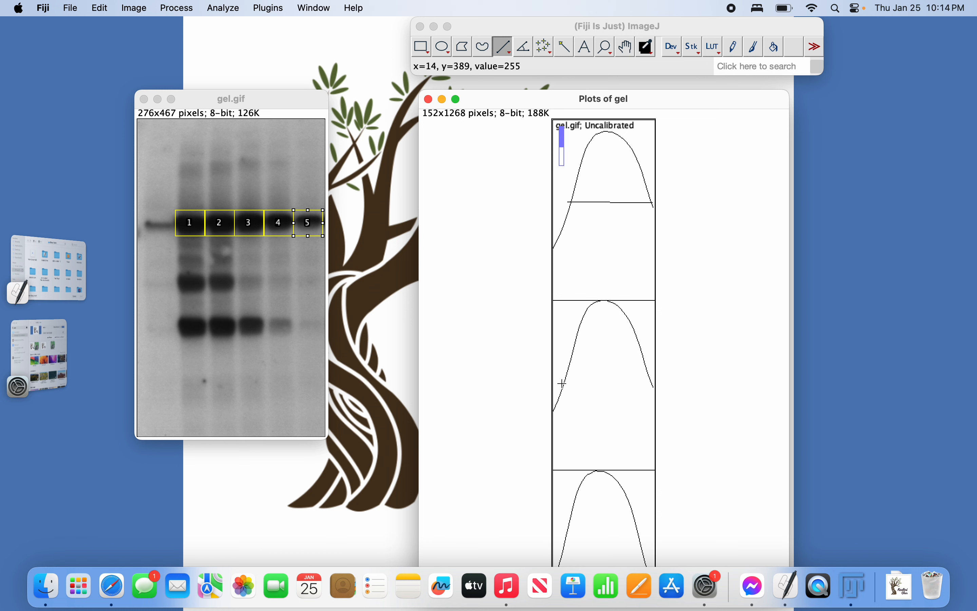
drag(563, 383, 655, 383)
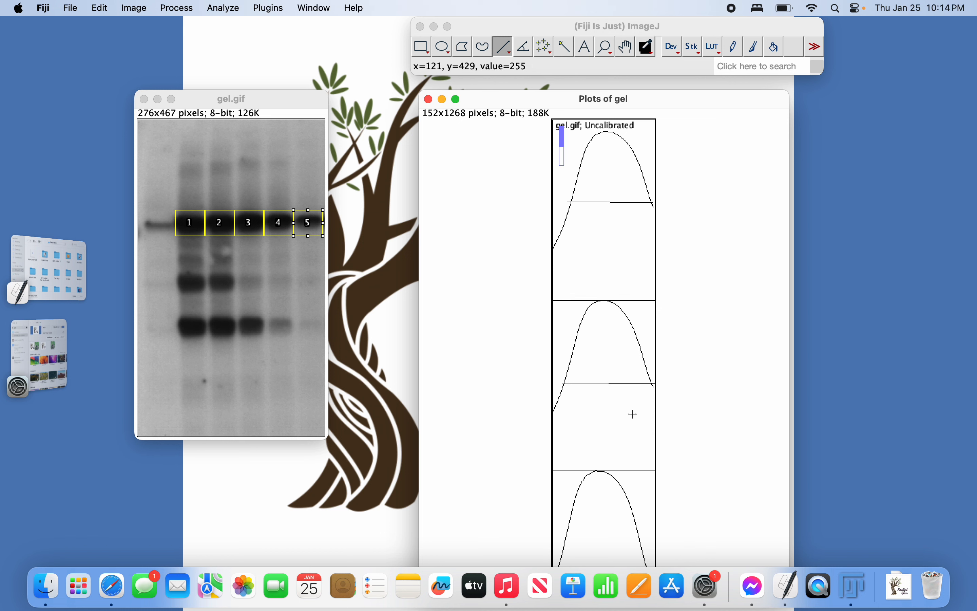
scroll(630, 415, down, 3)
scroll(630, 425, down, 1)
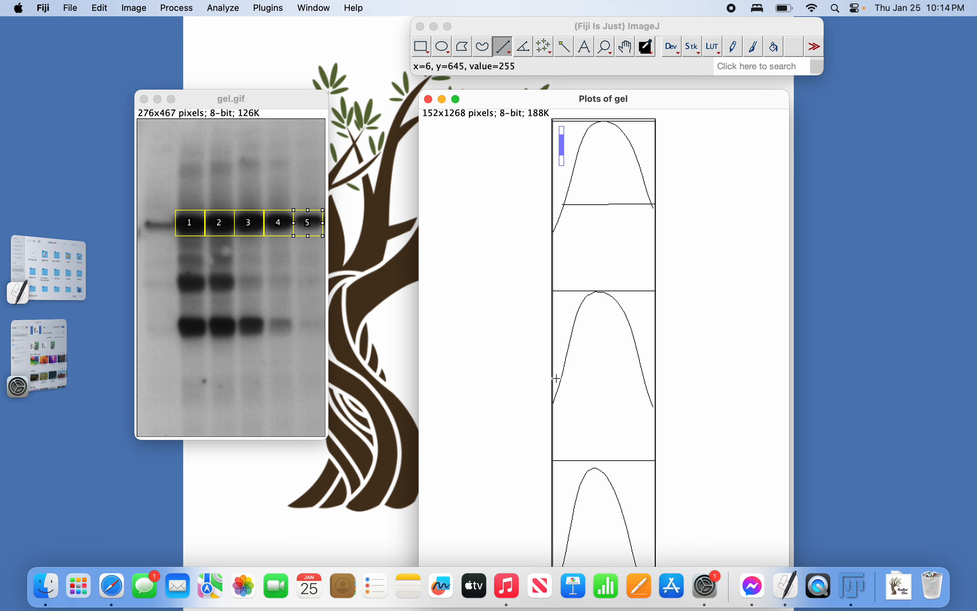
drag(558, 379, 651, 379)
Draw baselines under the remaining two peaks and move the plots window aside.
scroll(650, 379, down, 2)
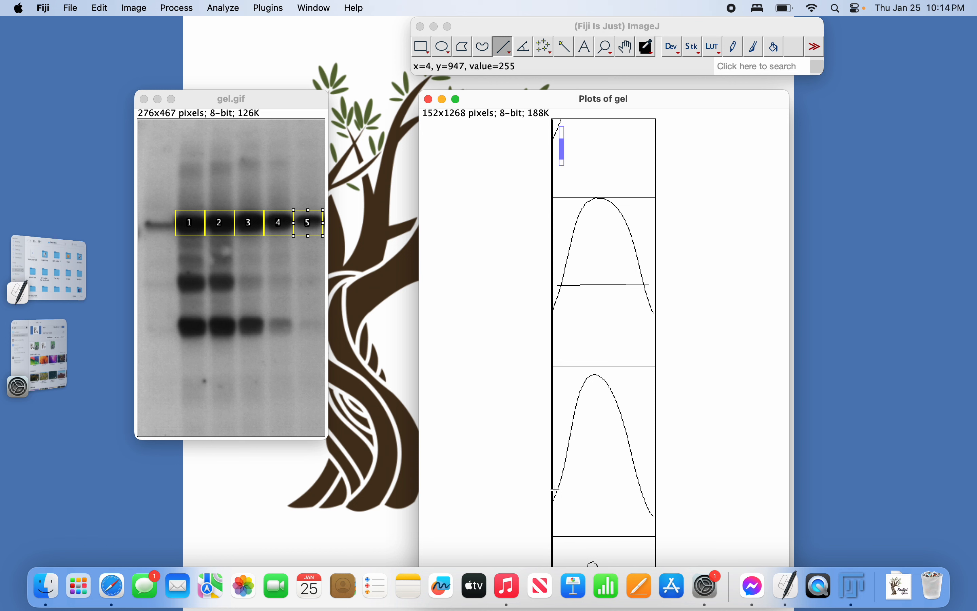
drag(556, 489, 646, 489)
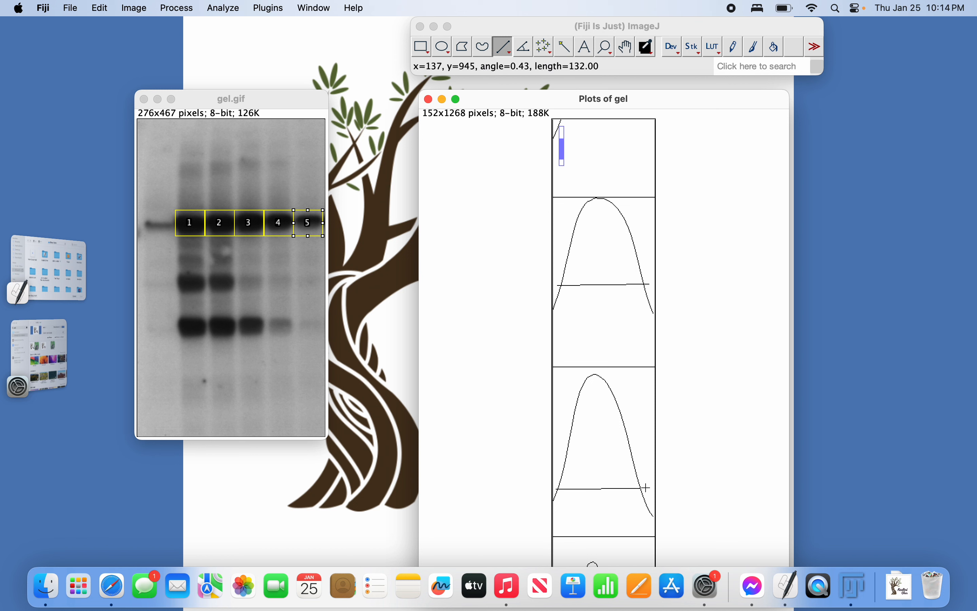
scroll(646, 488, down, 5)
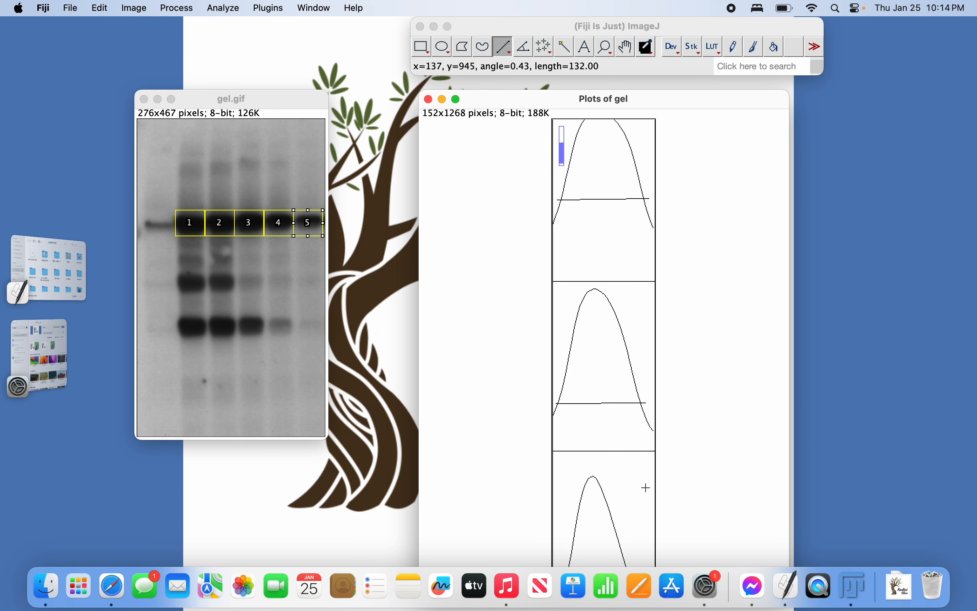
scroll(646, 488, down, 1)
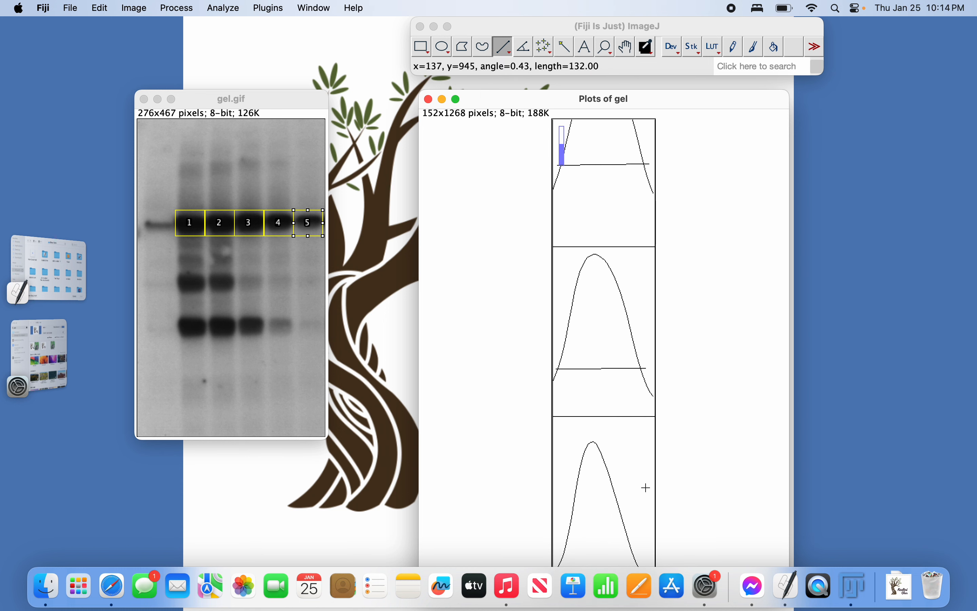
drag(714, 94, 712, 40)
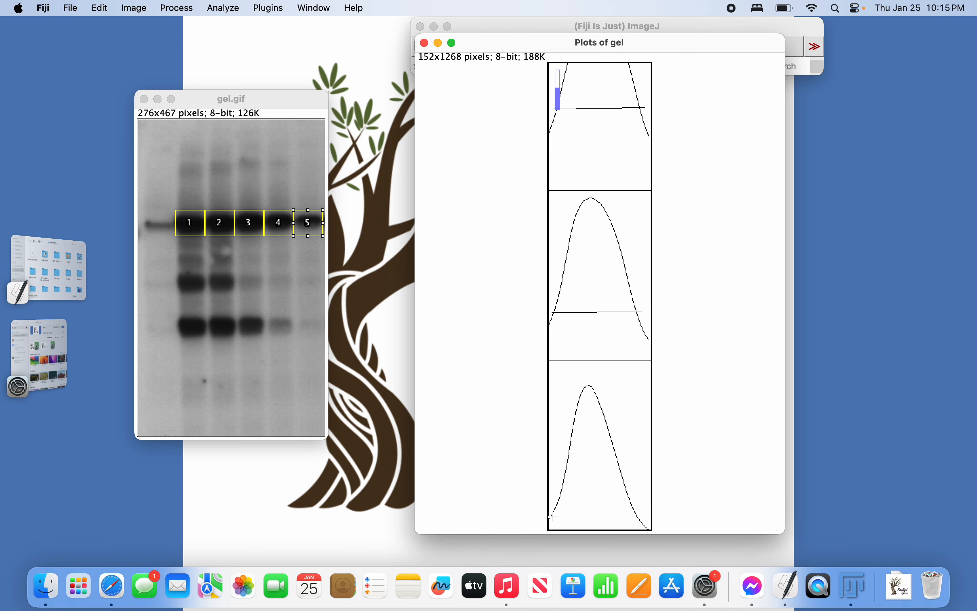
drag(550, 517, 642, 517)
scroll(606, 363, down, 5)
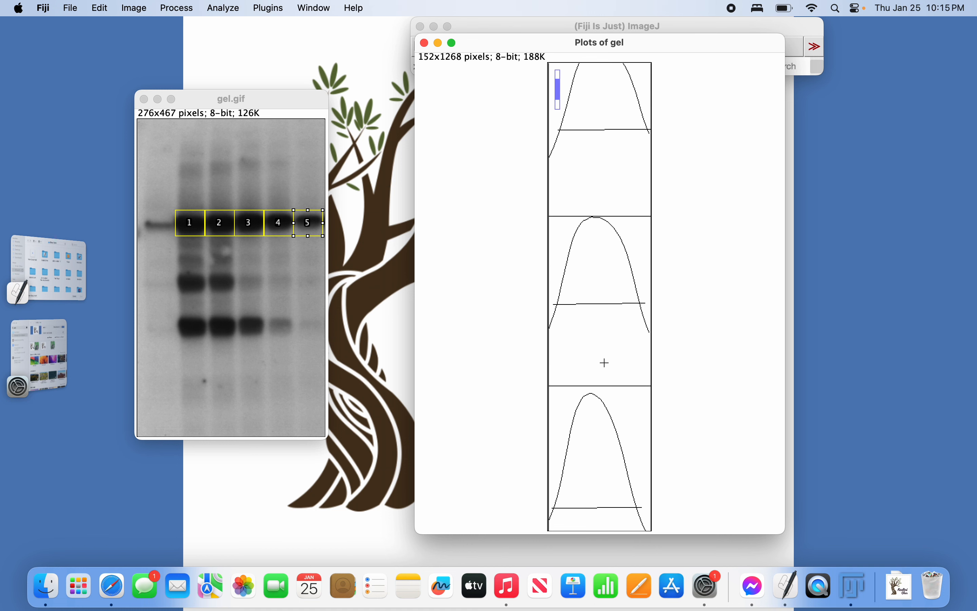
scroll(606, 363, up, 2)
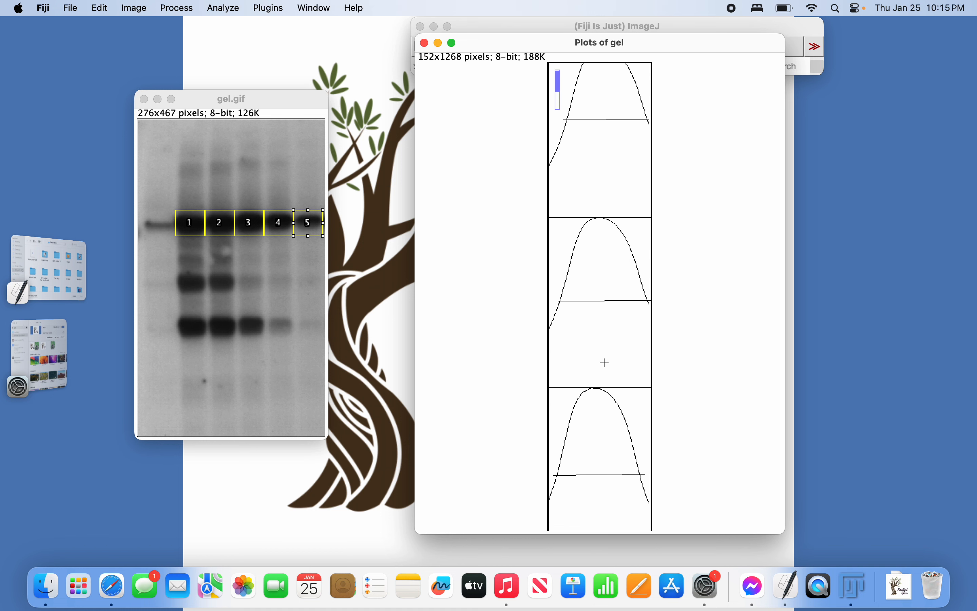
scroll(606, 362, down, 7)
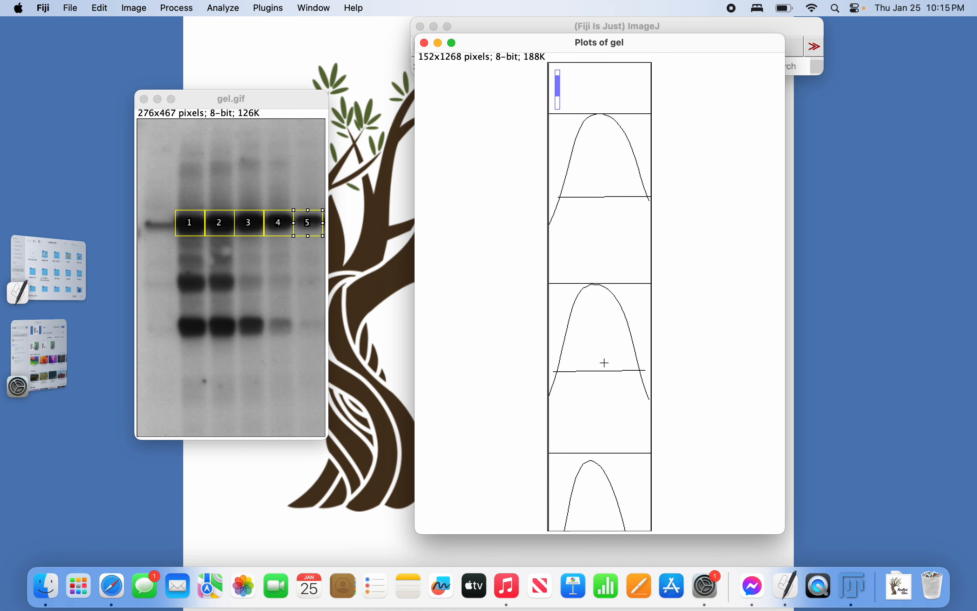
scroll(605, 363, down, 1)
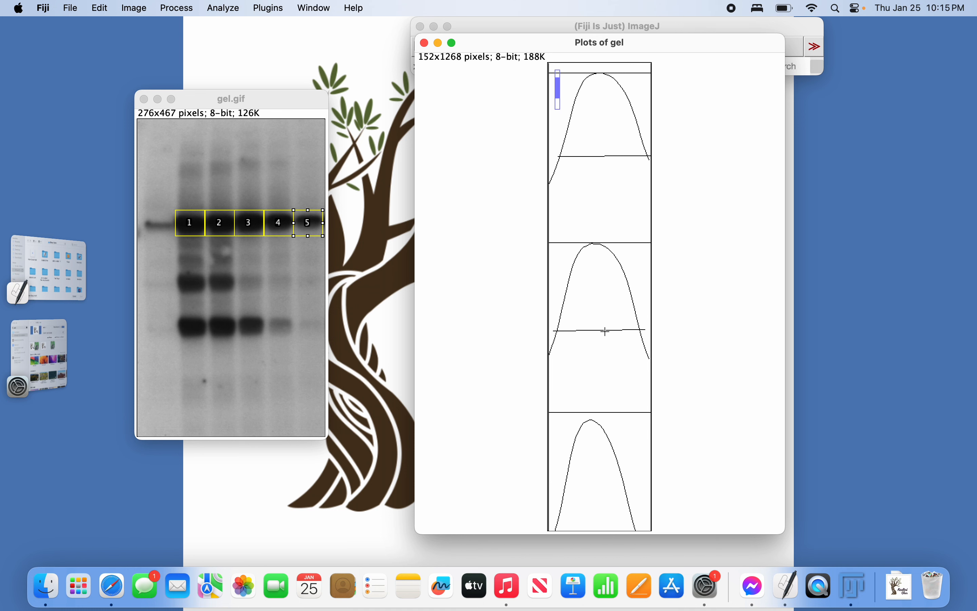
scroll(603, 190, up, 2)
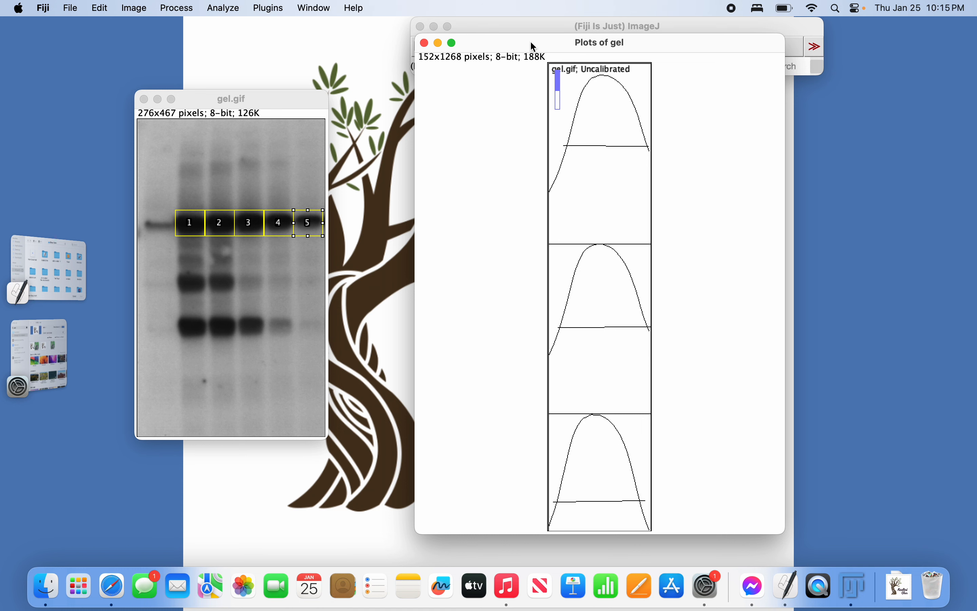
drag(534, 46, 485, 123)
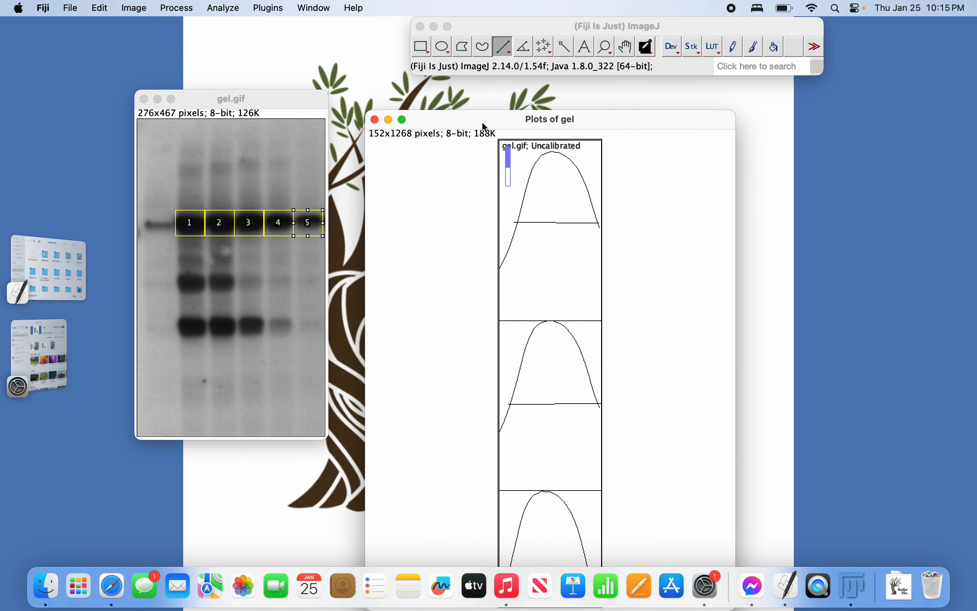
Wand-select inside each of the five closed peaks, recording areas 8687.882 to 13213.388 in Results.
click(565, 57)
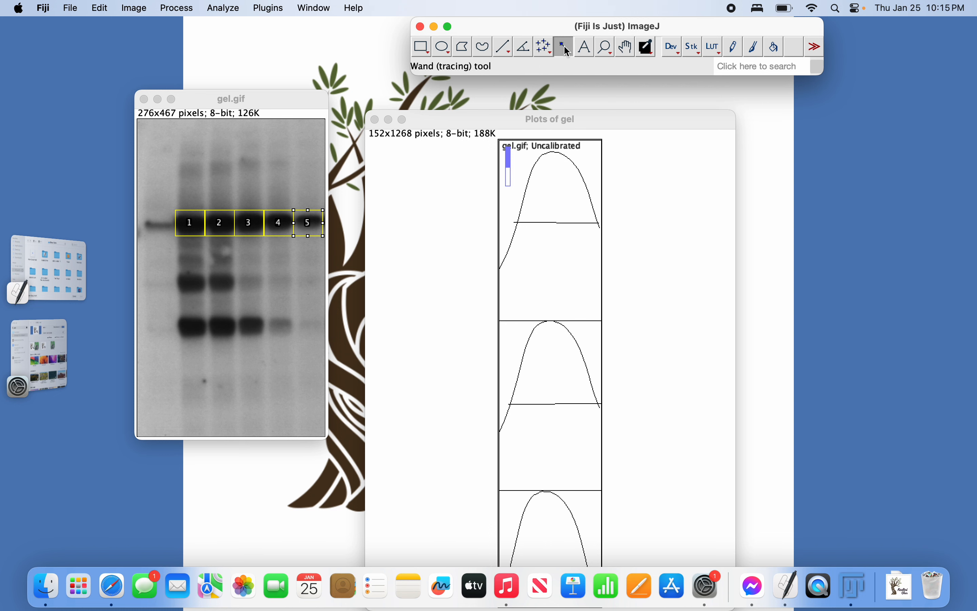
click(550, 191)
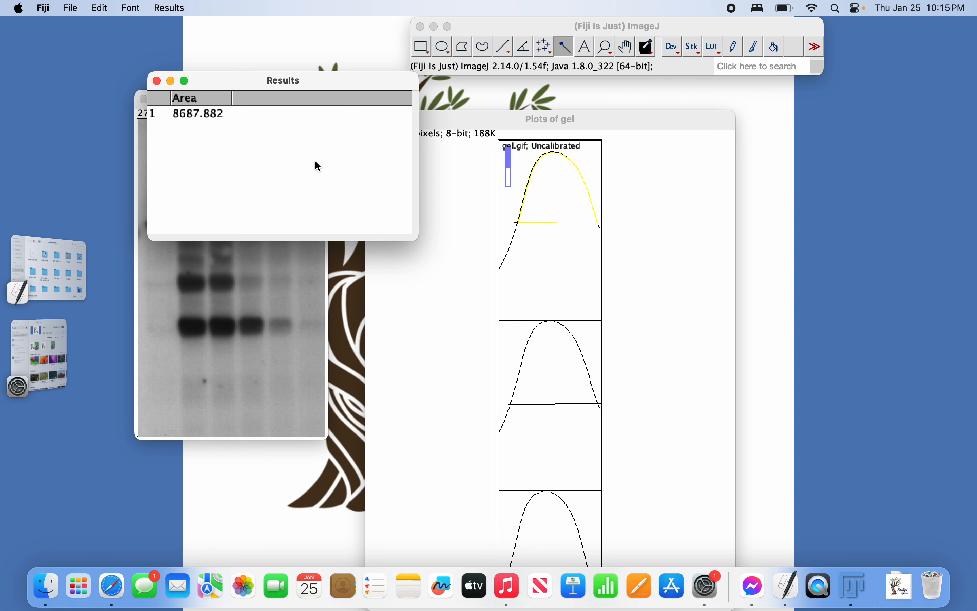
click(557, 354)
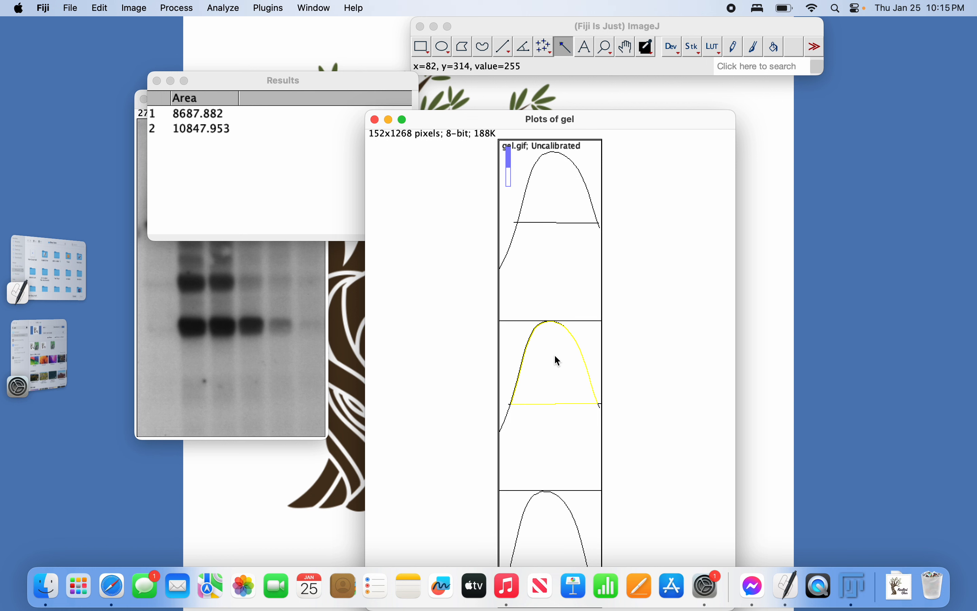
scroll(543, 489, down, 5)
click(546, 435)
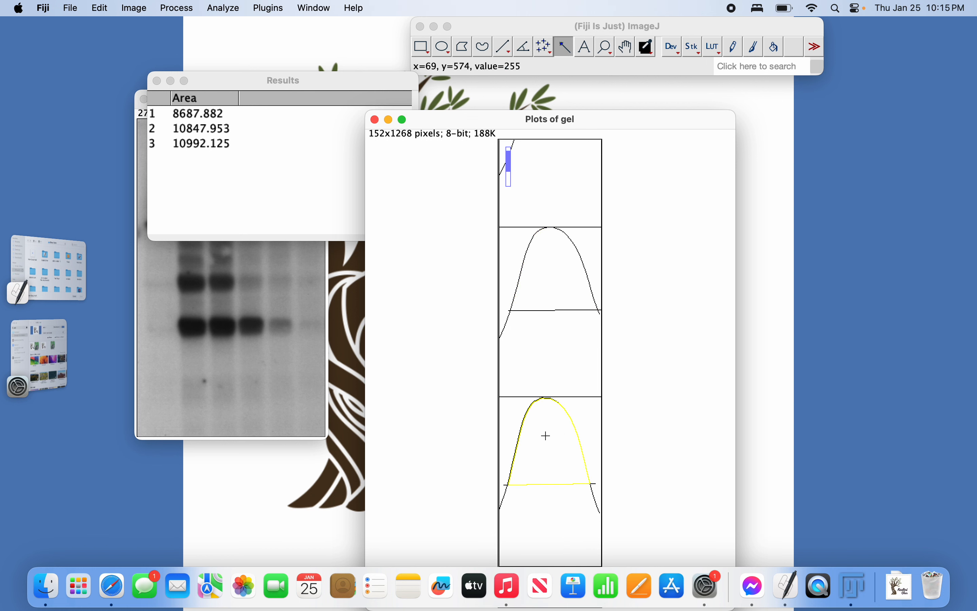
scroll(547, 435, down, 5)
click(539, 376)
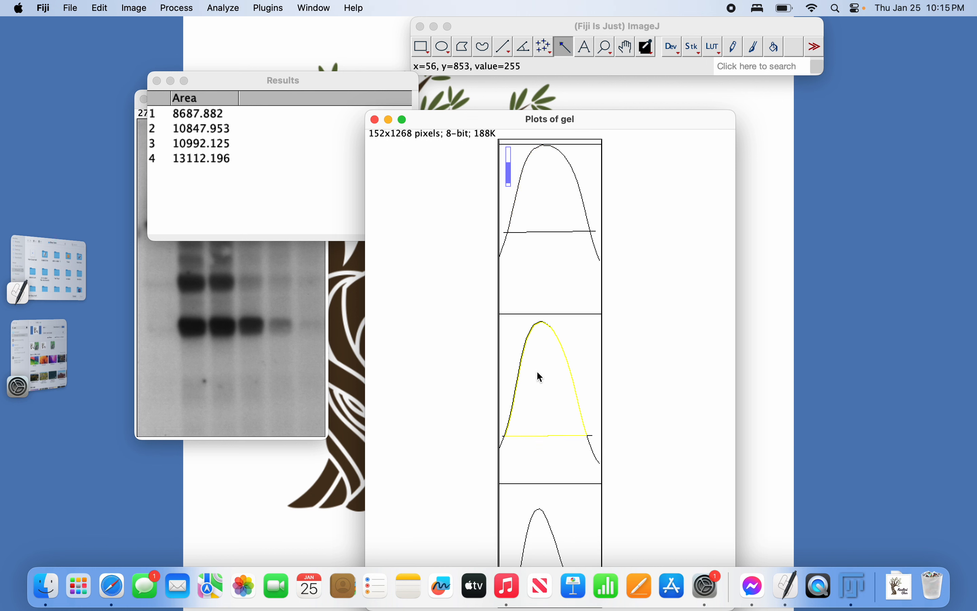
scroll(541, 472, down, 5)
click(534, 519)
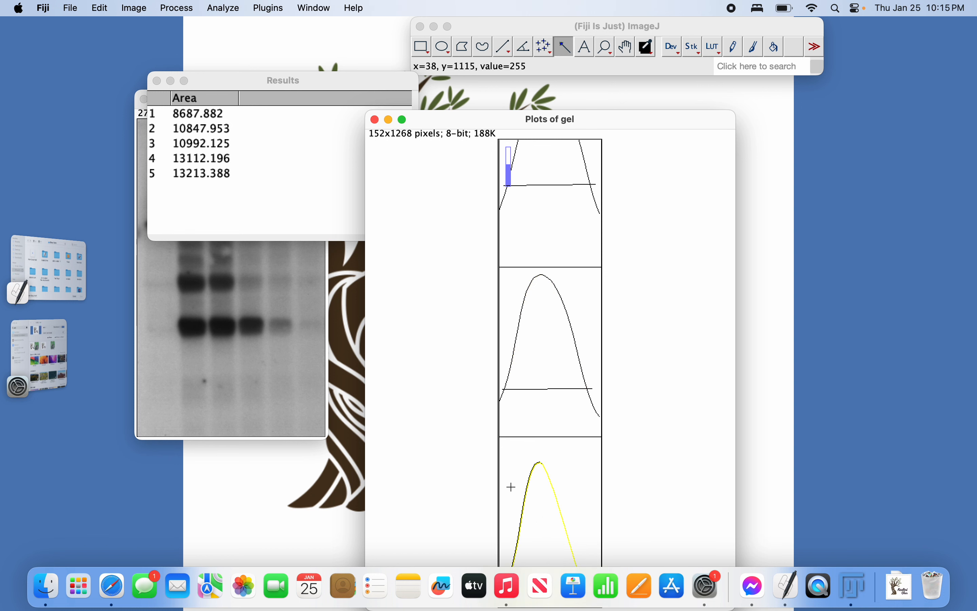
click(308, 91)
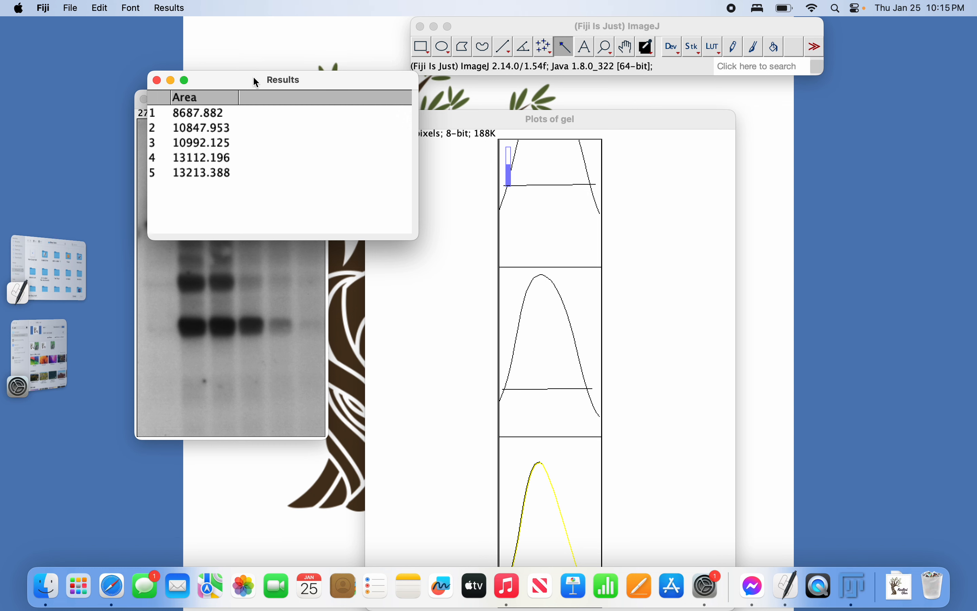
Select and copy rows 1–5 of the Results table, areas 8687.882 through 13213.388.
drag(255, 78, 420, 61)
double_click(419, 59)
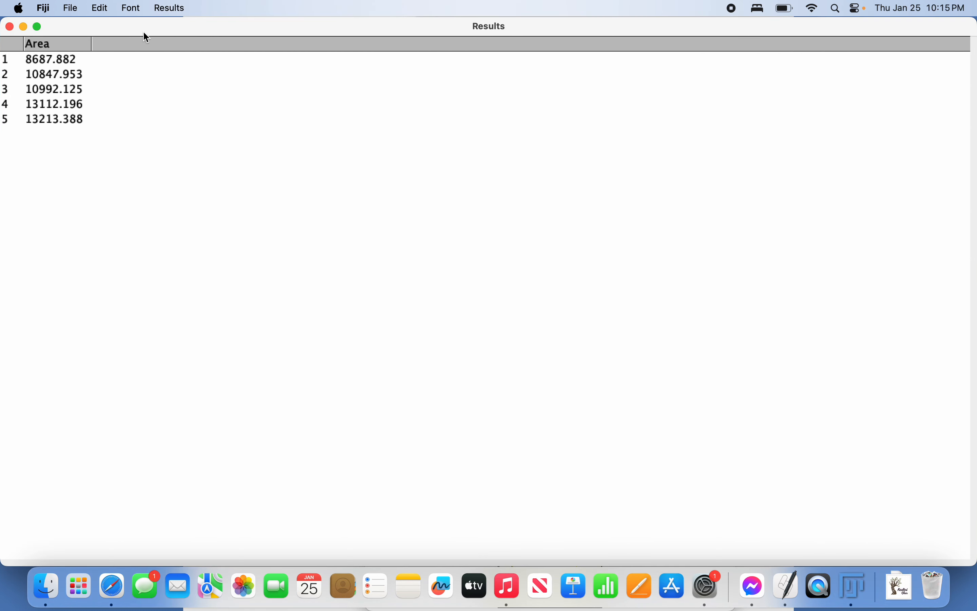
double_click(146, 34)
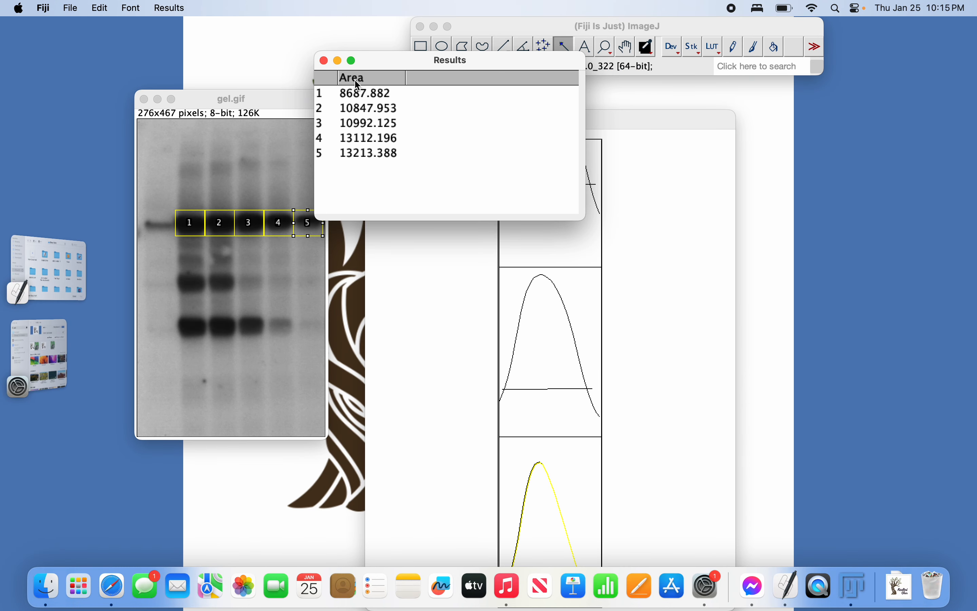
drag(372, 94, 378, 155)
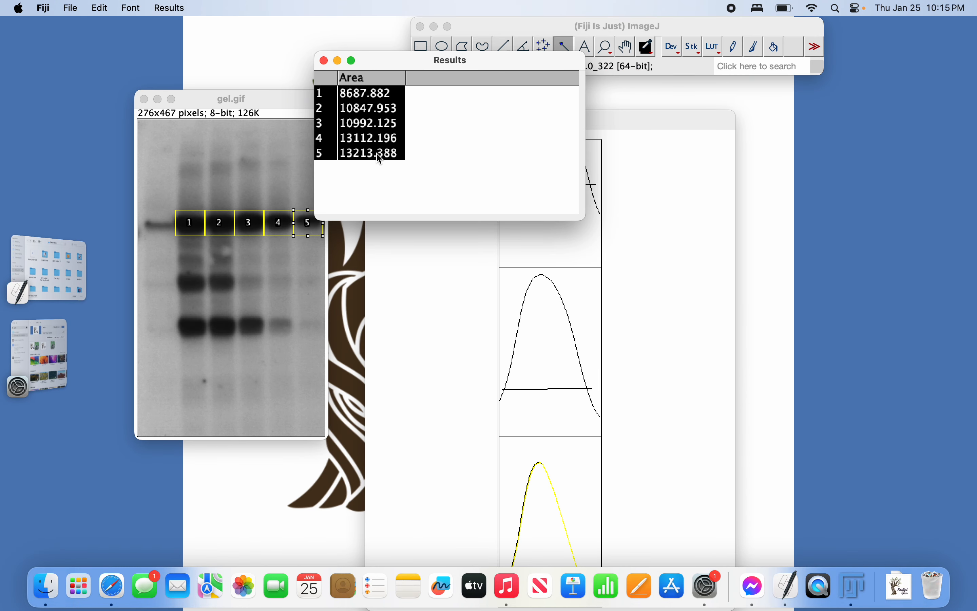
key(super+c)
In a new Safari tab, go to outlook.office.com and choose the work account.
click(113, 588)
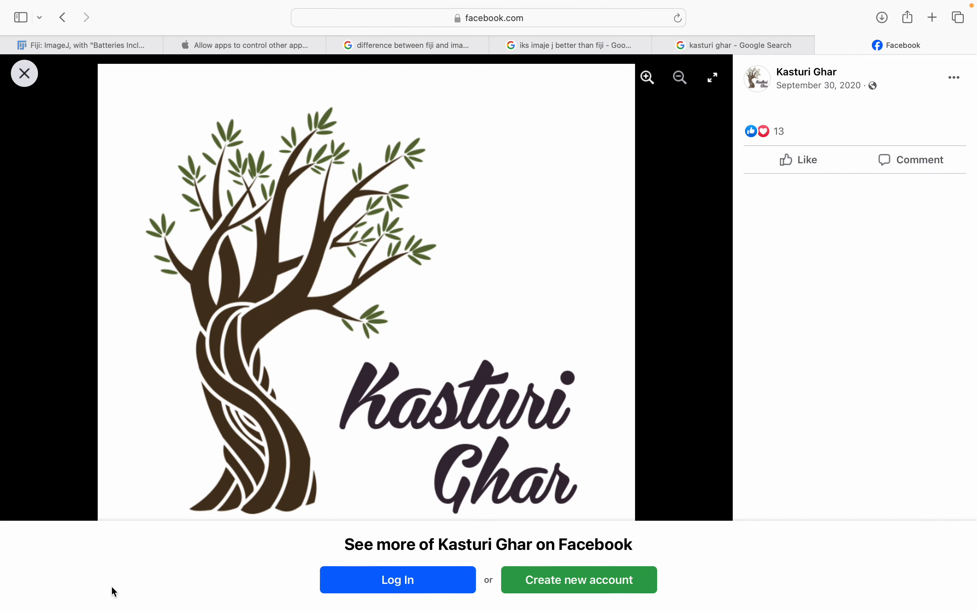
click(933, 17)
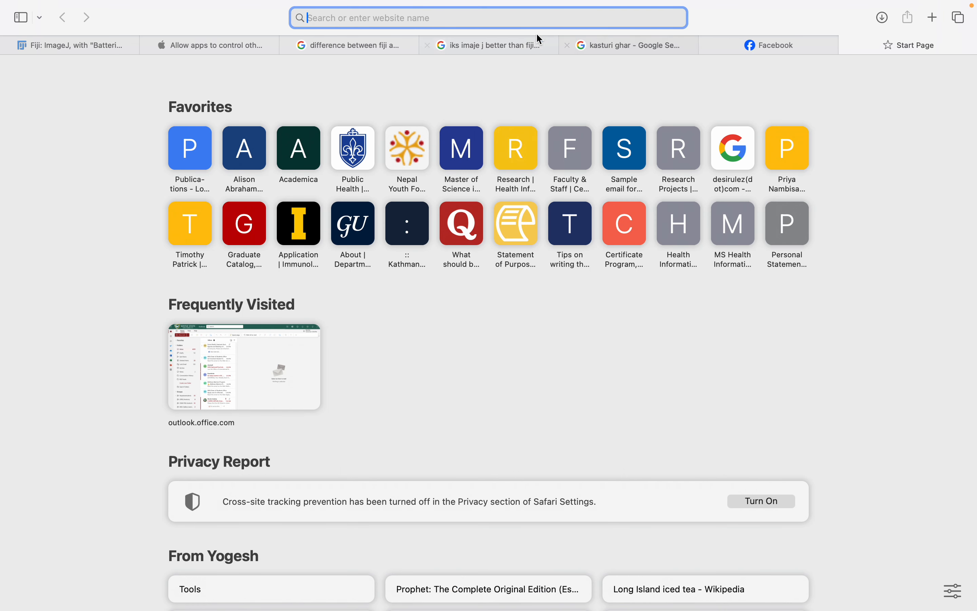
text(out)
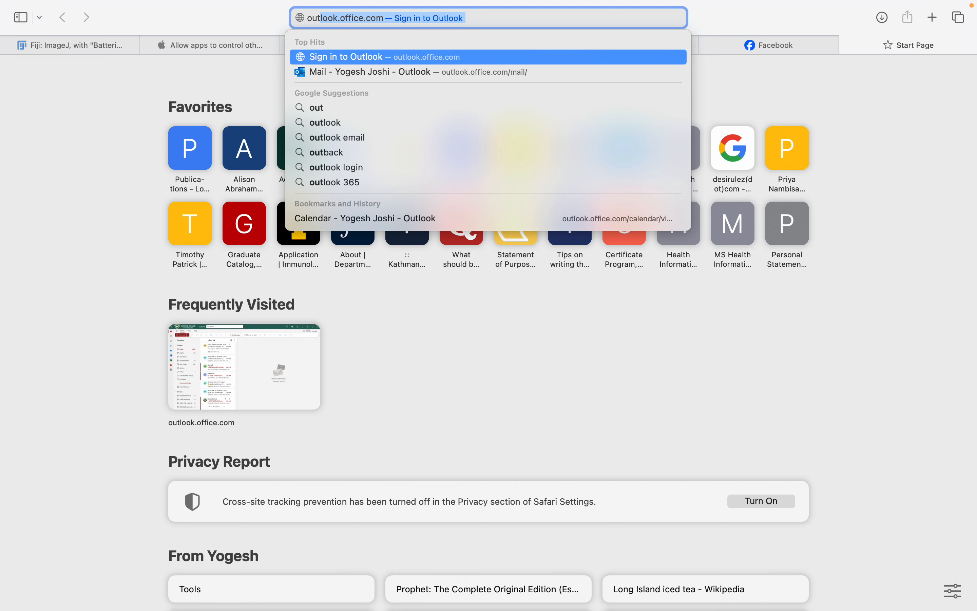
key(Return)
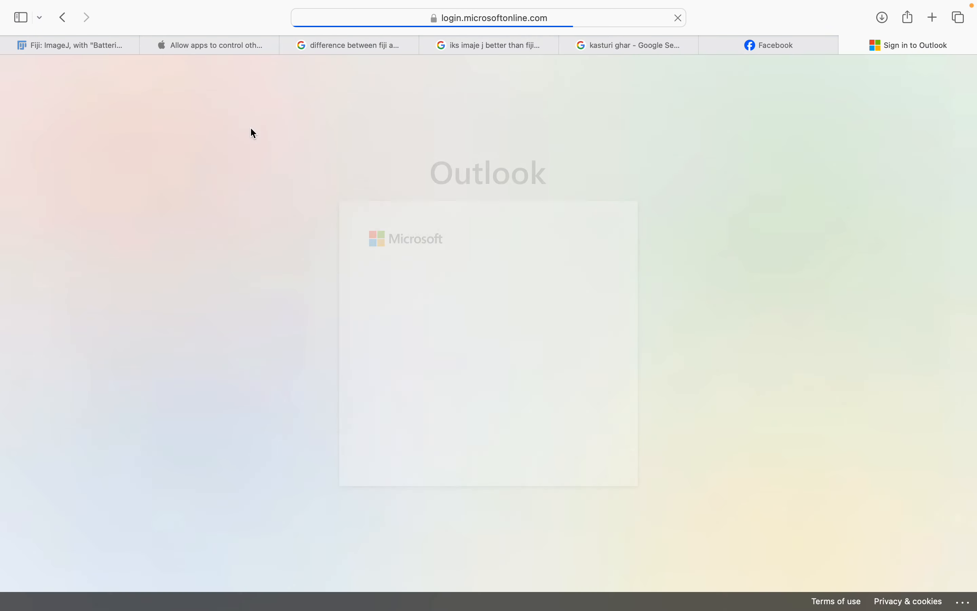
click(480, 338)
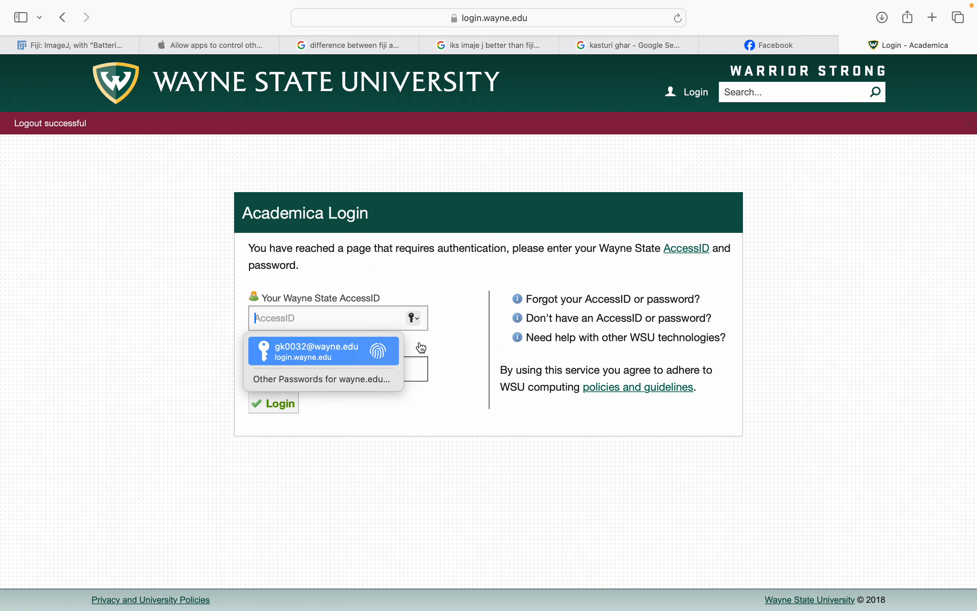
Log in through the university portal using the saved AccessID and password.
click(286, 403)
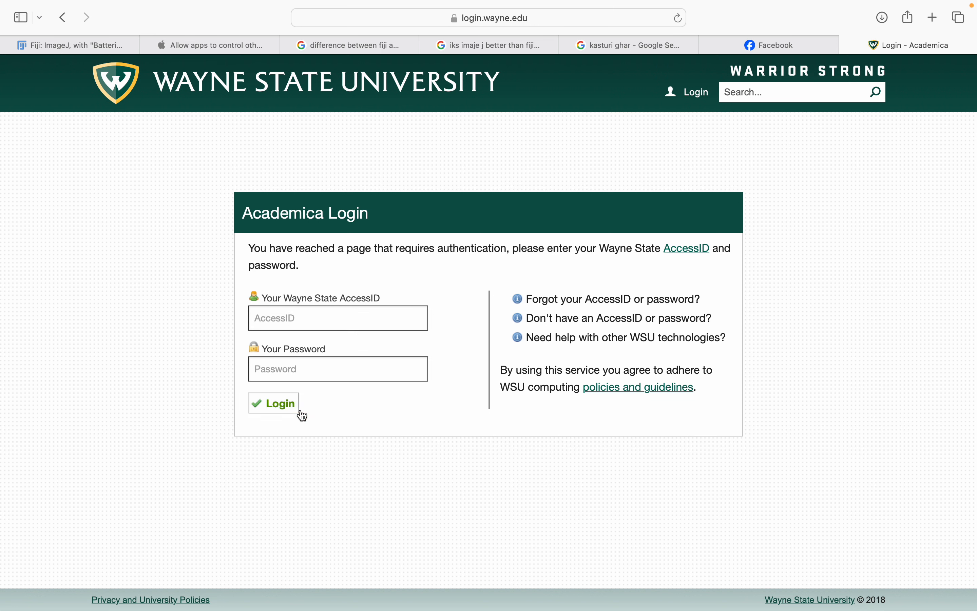
click(300, 324)
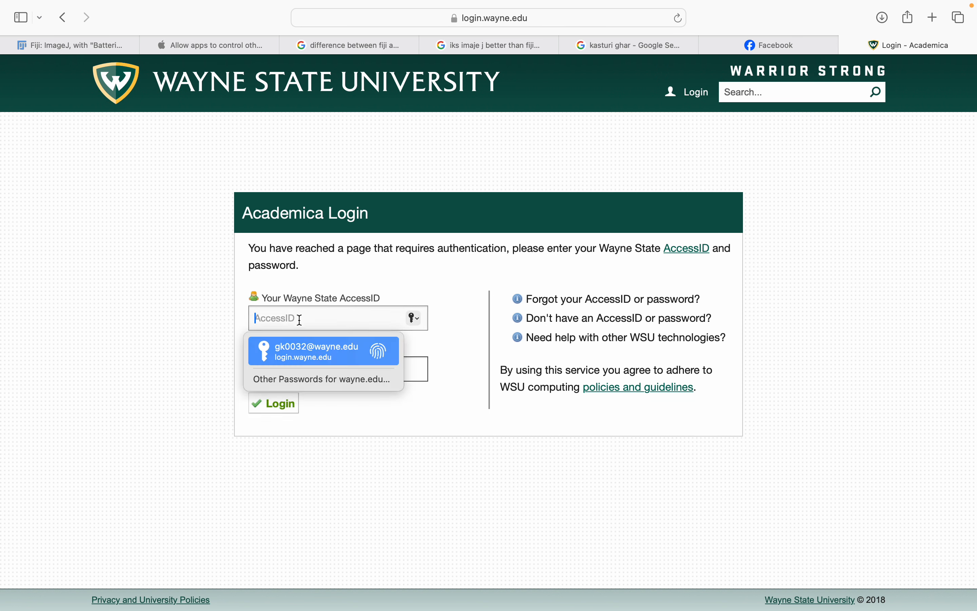
click(391, 352)
key(Return)
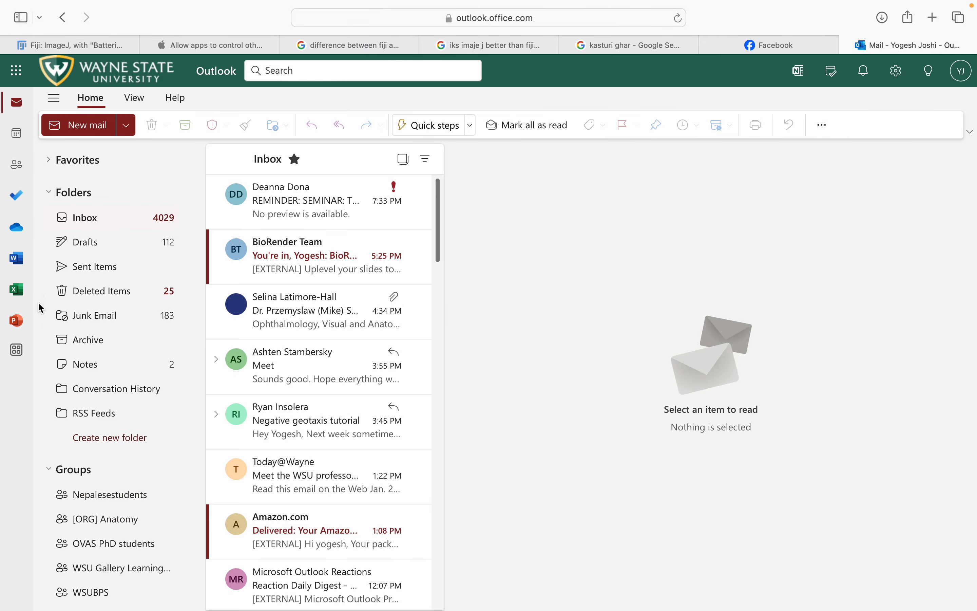
Open Excel from Outlook, create blank workbook Book 8, and select cell E6.
click(19, 294)
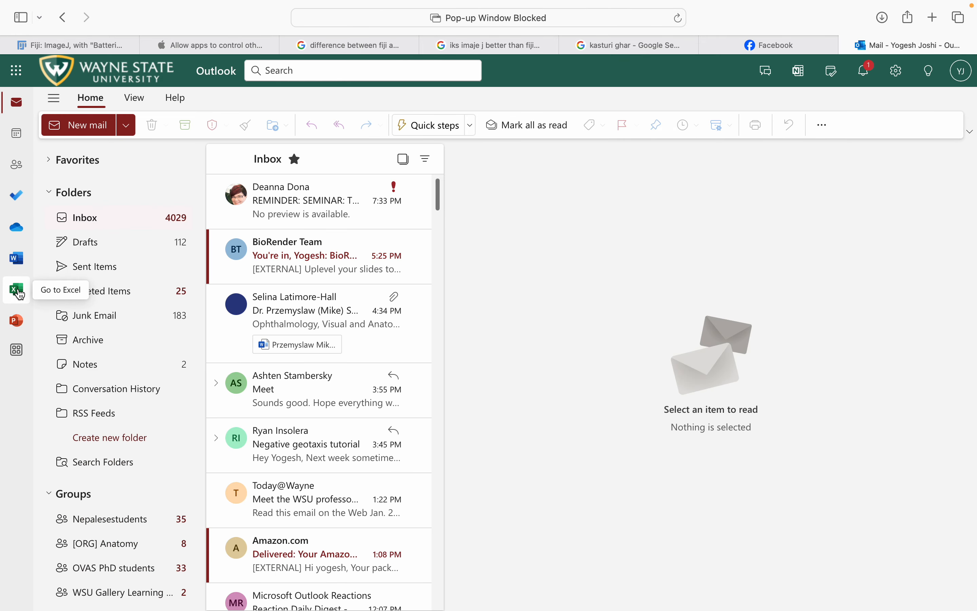
click(20, 294)
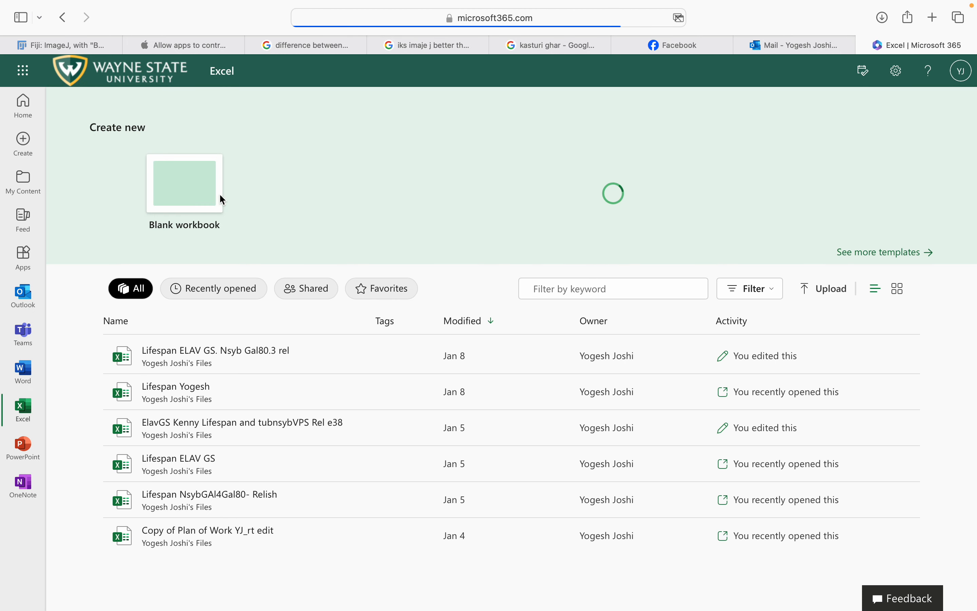
click(159, 198)
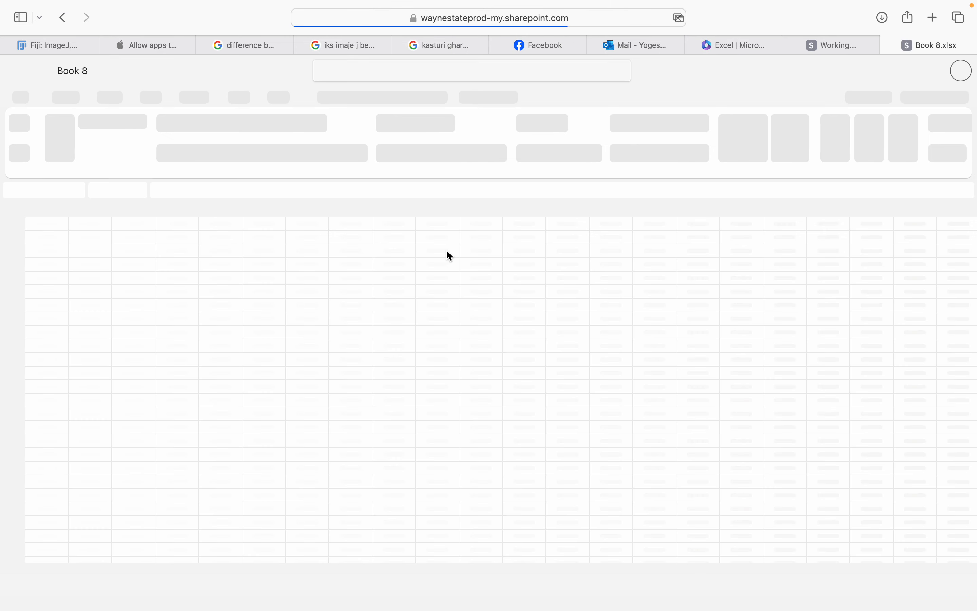
click(220, 249)
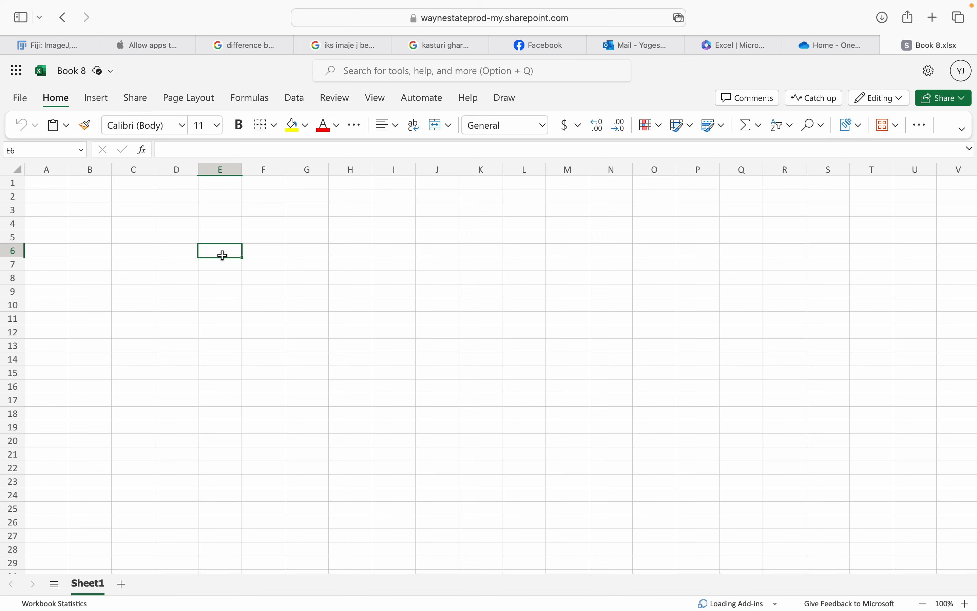
Paste the lane numbers and areas into E6:F10, comparing them against Fiji's Results.
key(super+v)
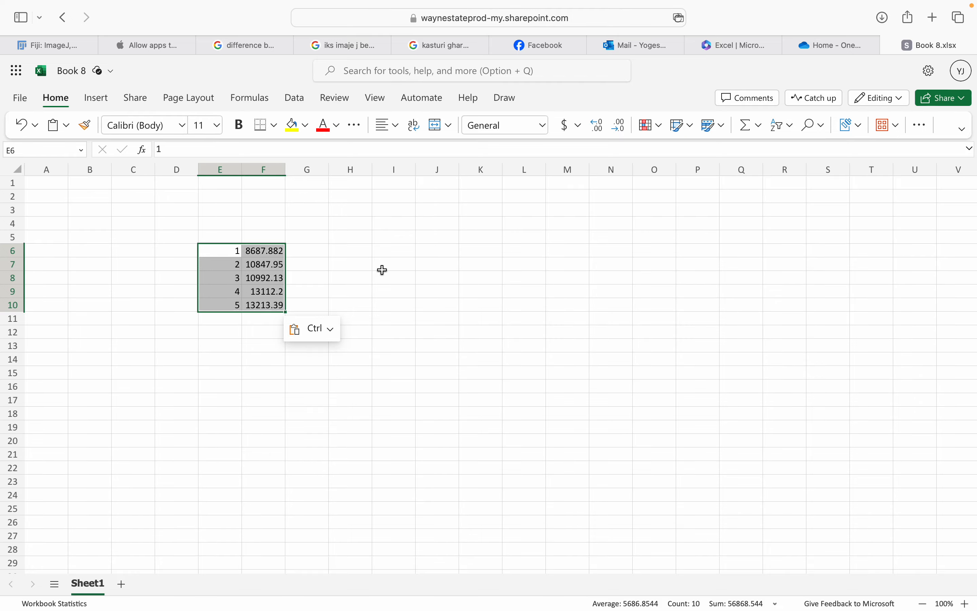
key(super+Tab)
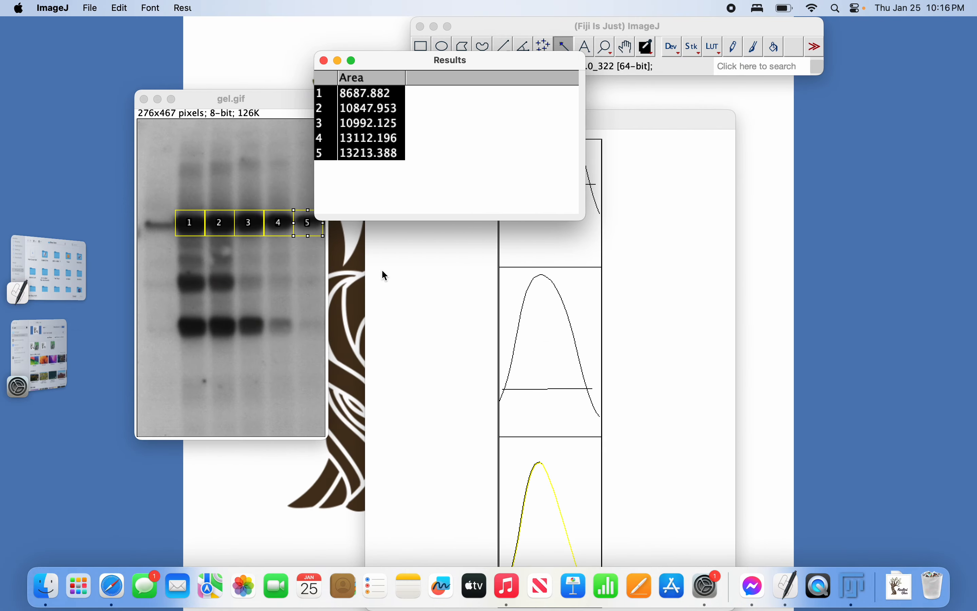
key(super+Tab)
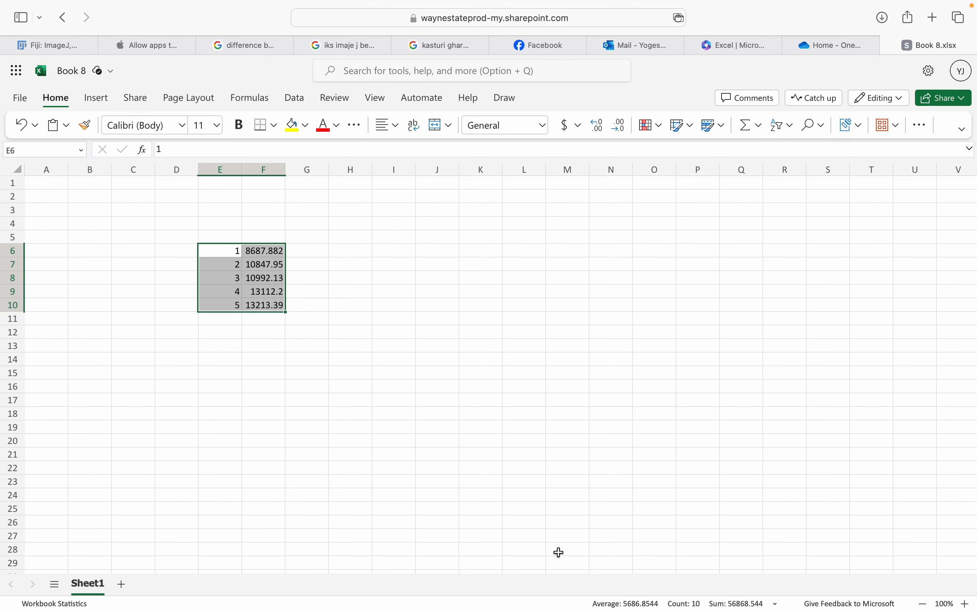
mouse_move(459, 609)
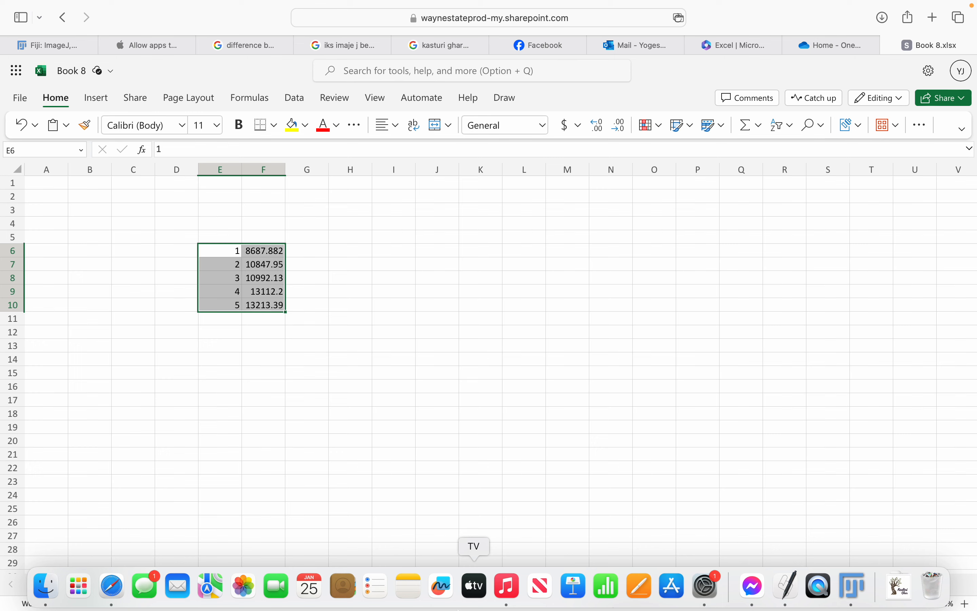
mouse_move(659, 2)
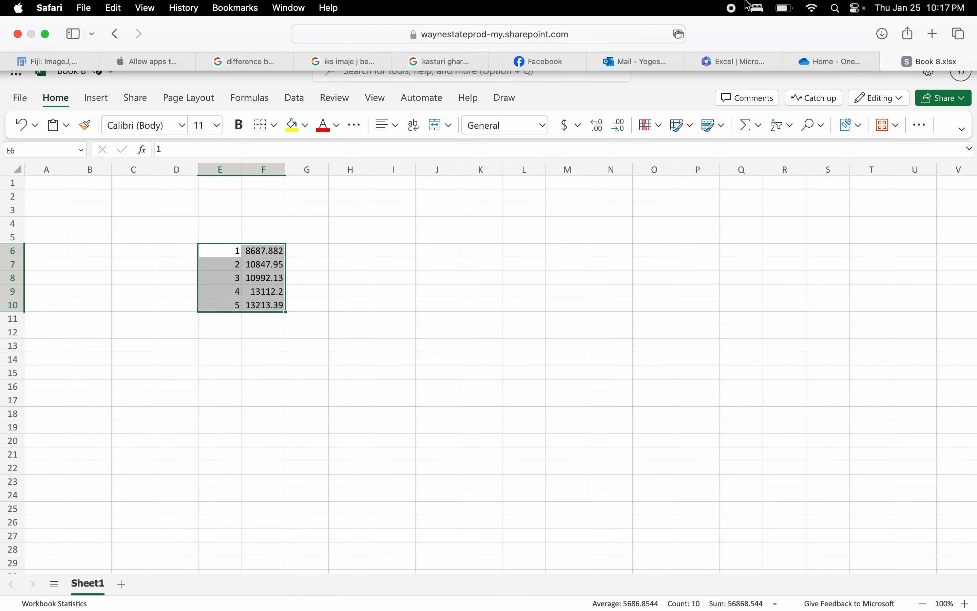